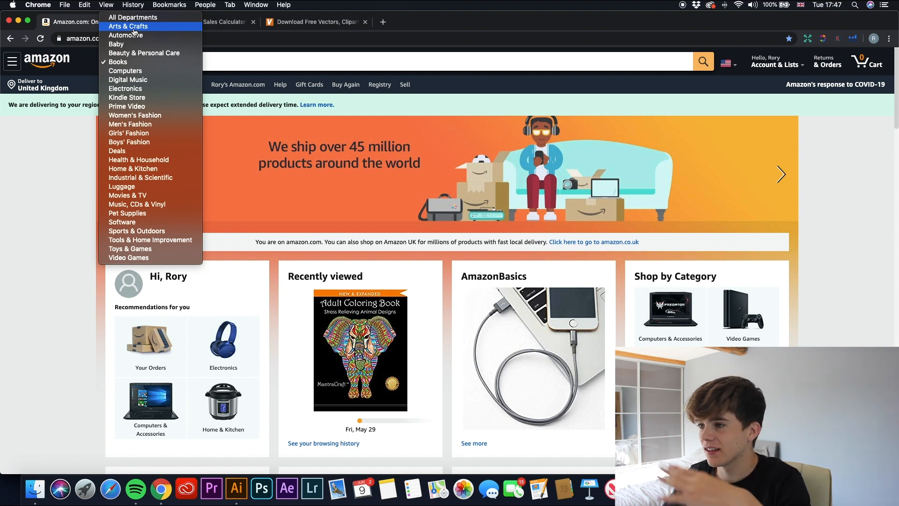
{"action": "left_click", "coordinate": [63, 129]}
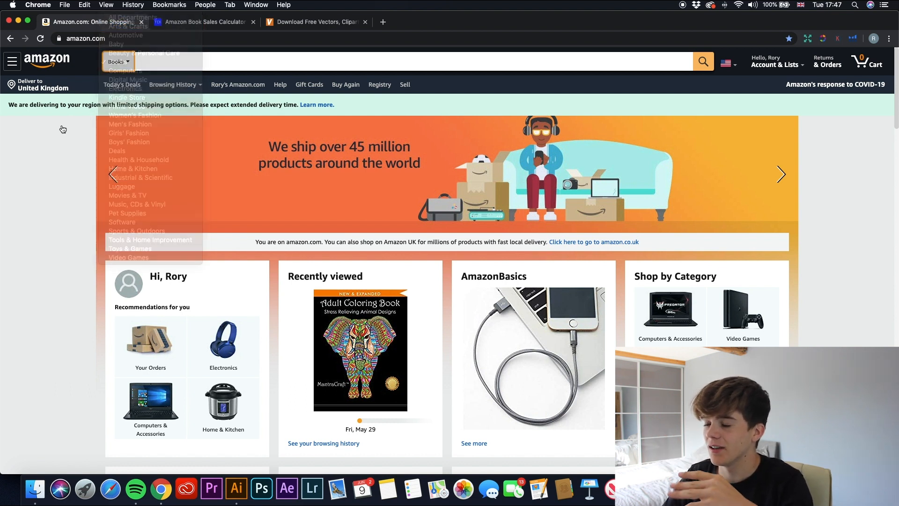
{"action": "left_click", "coordinate": [121, 62]}
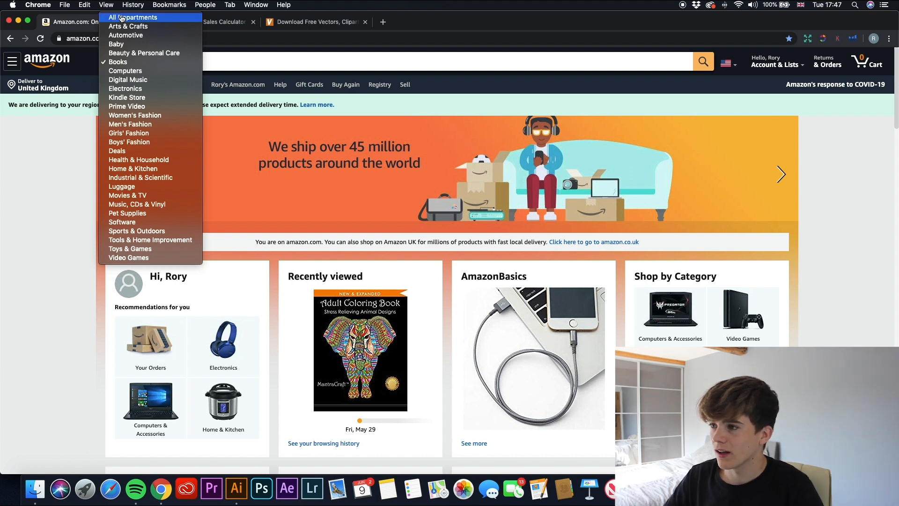
{"action": "left_click", "coordinate": [120, 18]}
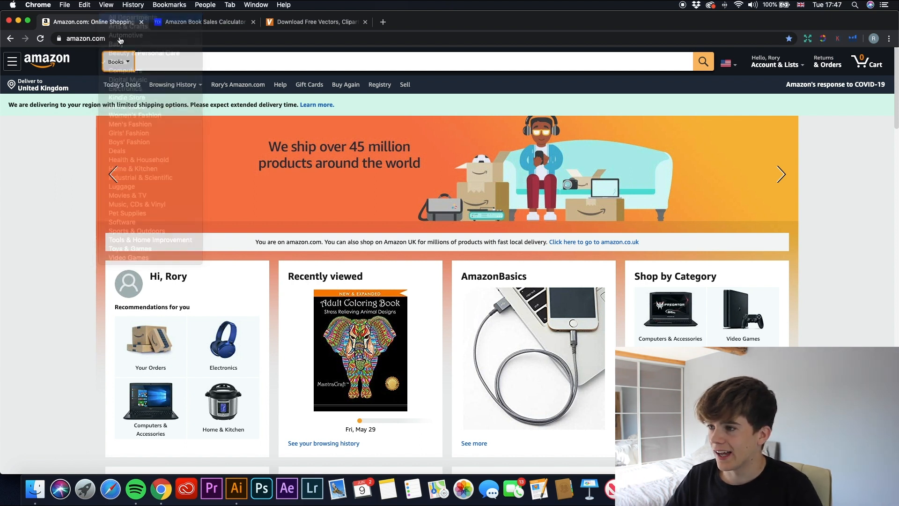
Search Amazon's Books department for "color by number" and choose the suggestion "color by number for kids"
{"action": "left_click", "coordinate": [133, 61]}
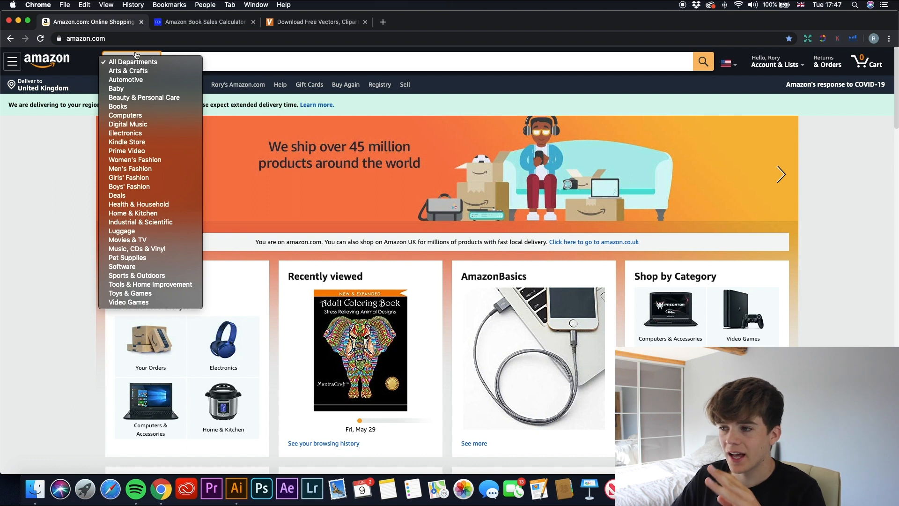
{"action": "left_click", "coordinate": [125, 109]}
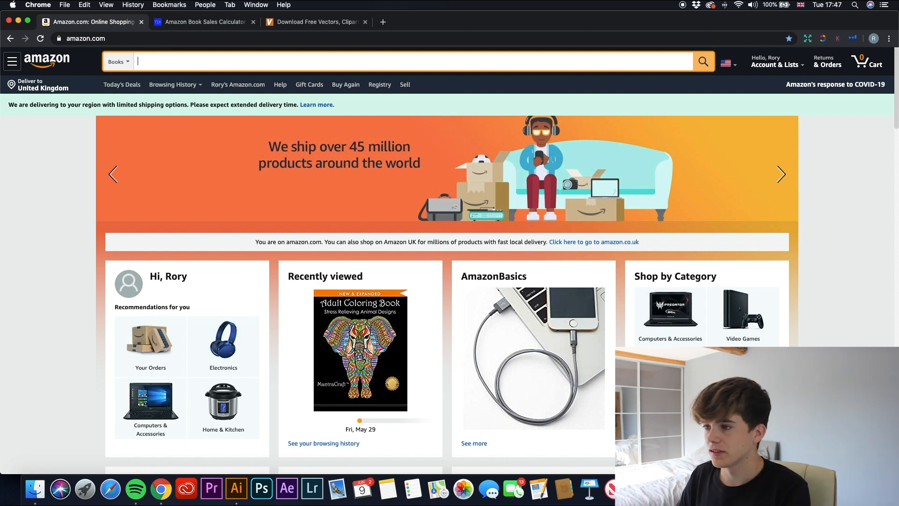
{"action": "type", "text": "col"}
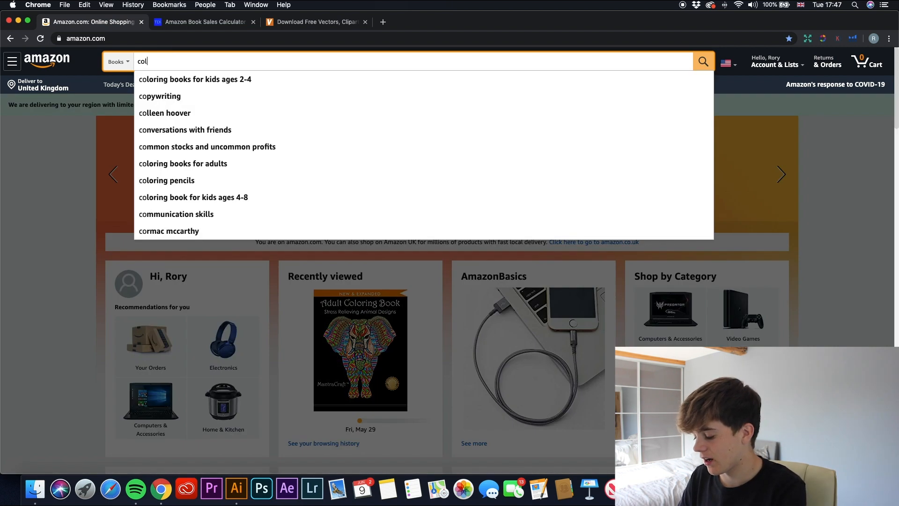
{"action": "type", "text": "or by number"}
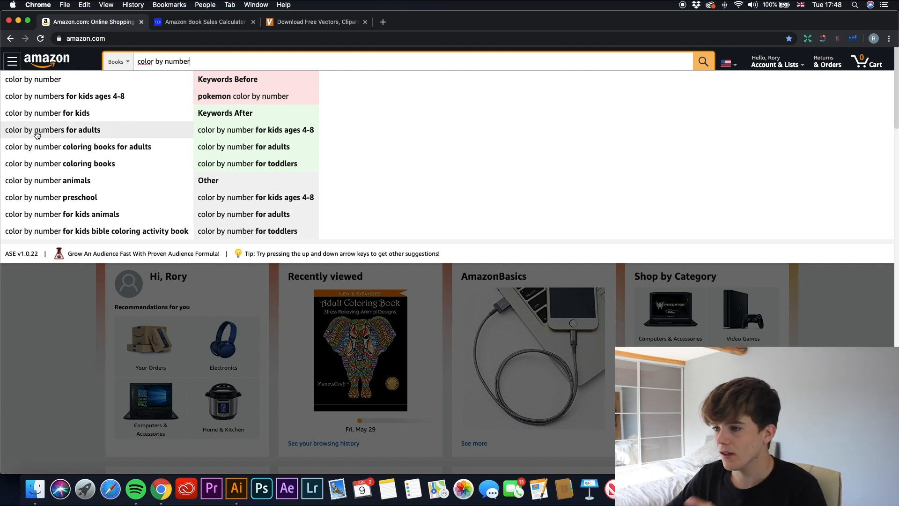
{"action": "left_click", "coordinate": [48, 113]}
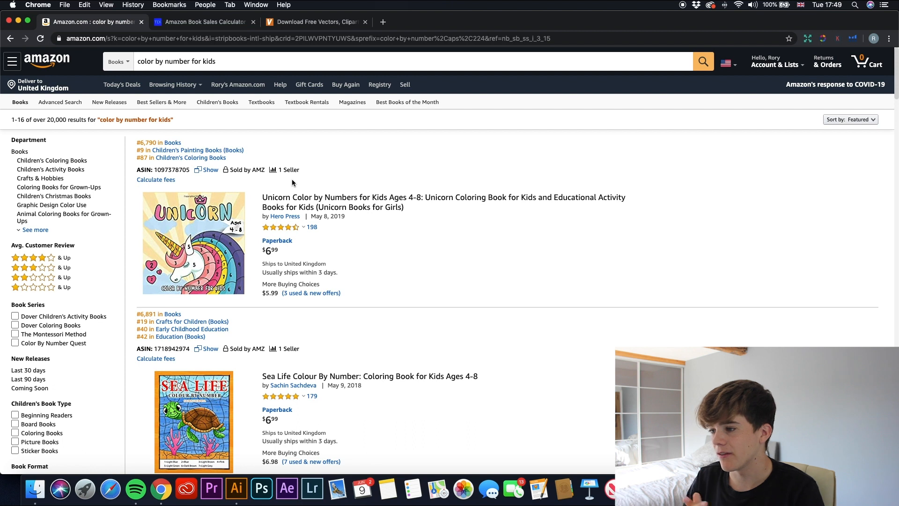
Calculate the sales of the Unicorn Color by Numbers book in the BSR to Sales Calculator with rank 6790 and book type Book
{"action": "scroll", "coordinate": [285, 229], "scroll_direction": "down", "scroll_amount": 3}
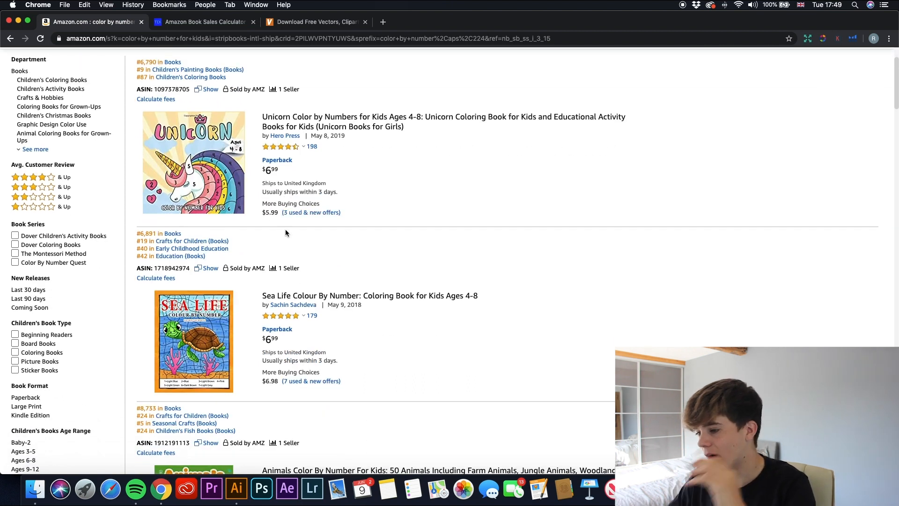
{"action": "scroll", "coordinate": [287, 234], "scroll_direction": "up", "scroll_amount": 3}
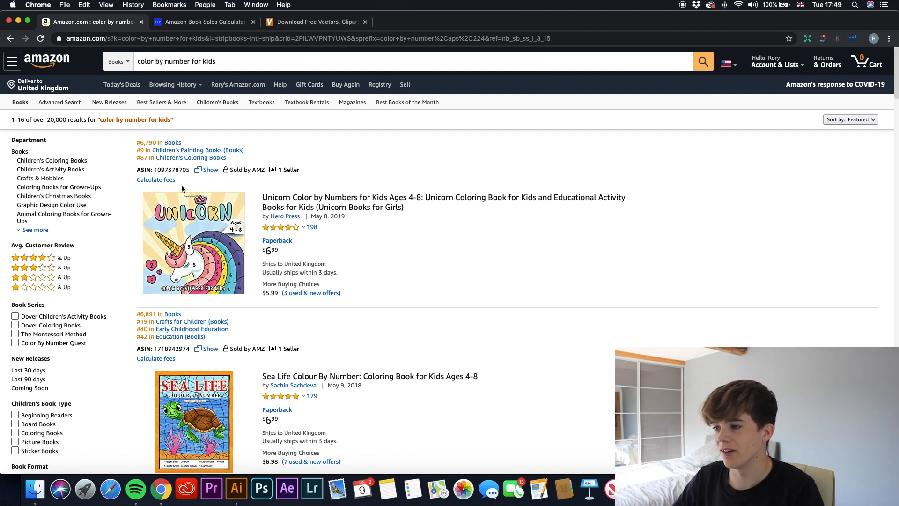
{"action": "left_click", "coordinate": [172, 24]}
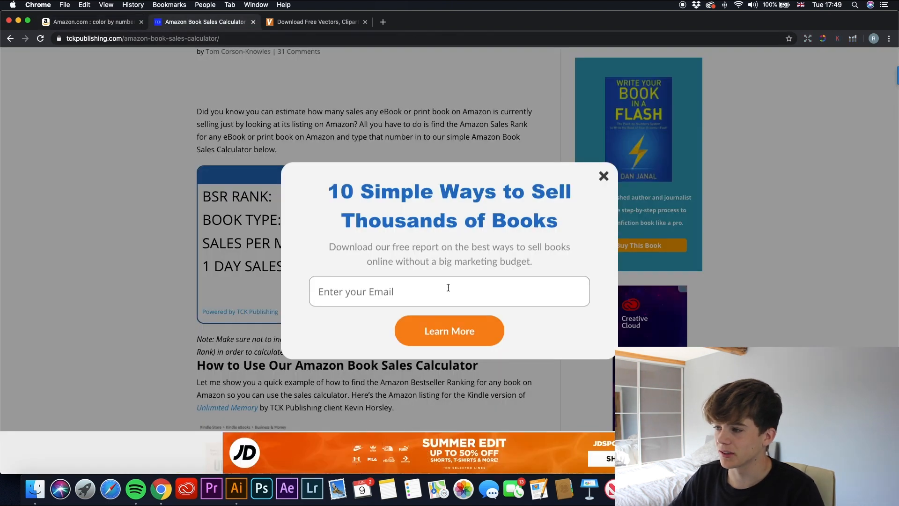
{"action": "left_click", "coordinate": [604, 177]}
{"action": "left_click", "coordinate": [404, 191]}
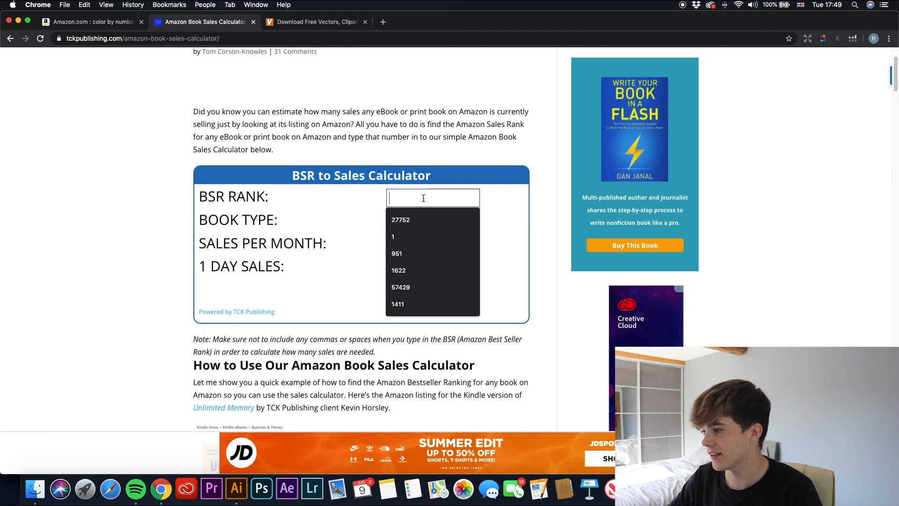
{"action": "type", "text": "6790"}
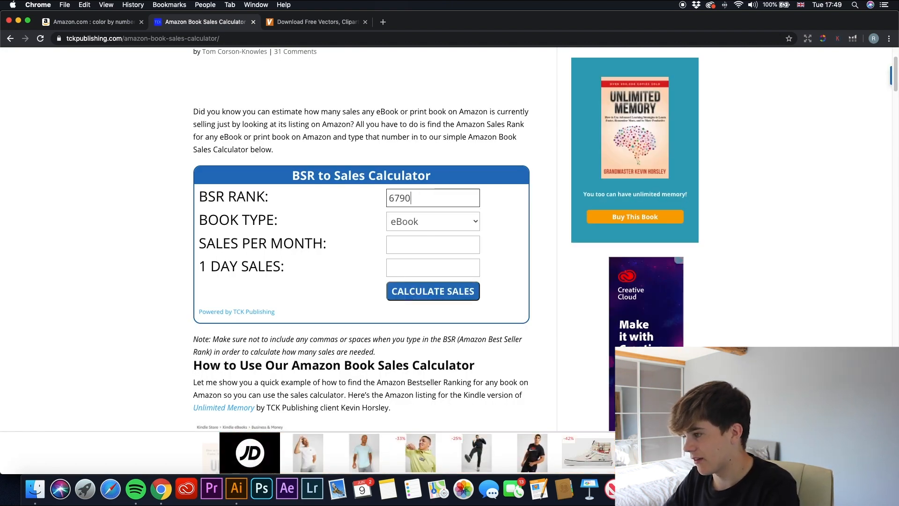
{"action": "left_click", "coordinate": [418, 221]}
{"action": "left_click", "coordinate": [418, 235]}
{"action": "left_click", "coordinate": [425, 292]}
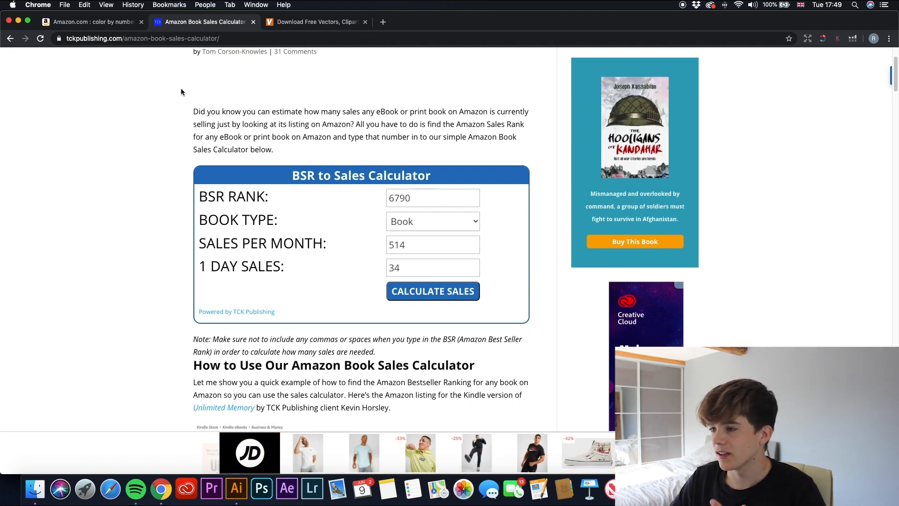
Return to the Amazon results, compare the bestseller ranks of the color-by-number books and open the Sea Life Colour By Number listing
{"action": "left_click", "coordinate": [106, 22]}
{"action": "scroll", "coordinate": [157, 250], "scroll_direction": "down", "scroll_amount": 10}
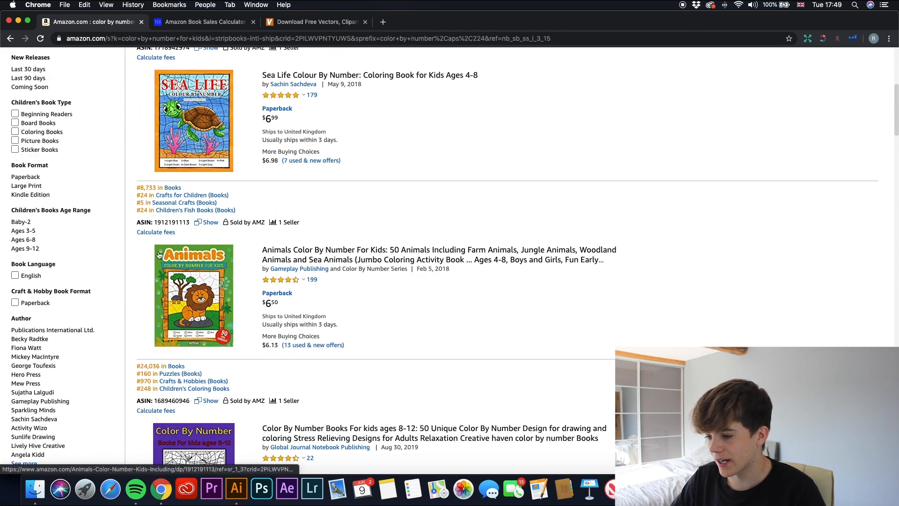
{"action": "scroll", "coordinate": [158, 255], "scroll_direction": "down", "scroll_amount": 7}
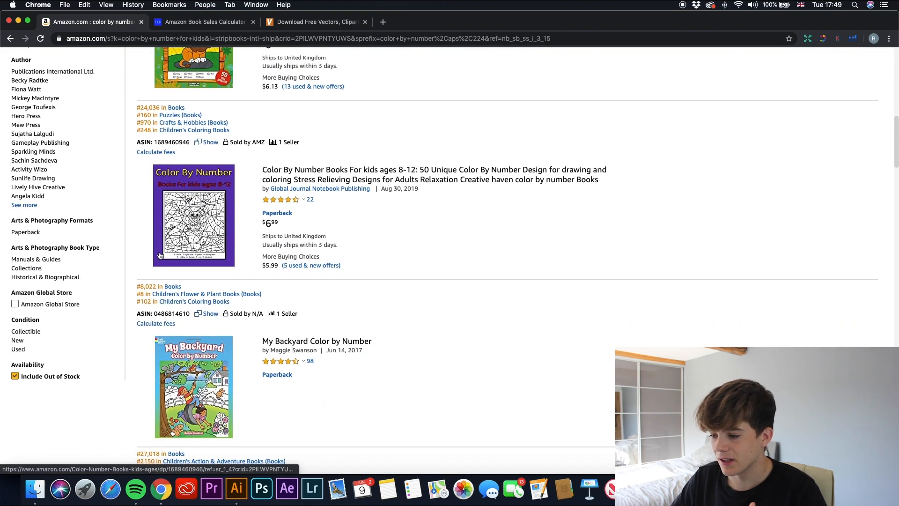
{"action": "scroll", "coordinate": [158, 238], "scroll_direction": "up", "scroll_amount": 6}
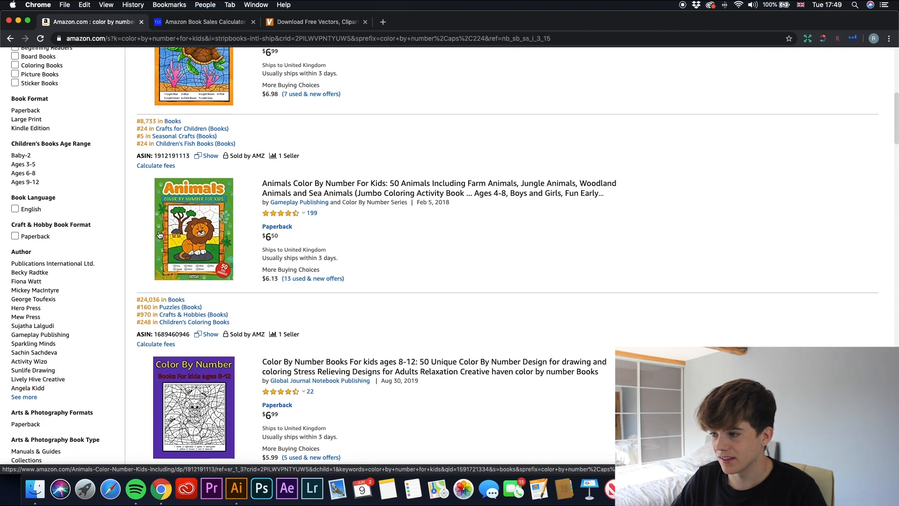
{"action": "scroll", "coordinate": [158, 235], "scroll_direction": "down", "scroll_amount": 1}
{"action": "scroll", "coordinate": [159, 235], "scroll_direction": "up", "scroll_amount": 5}
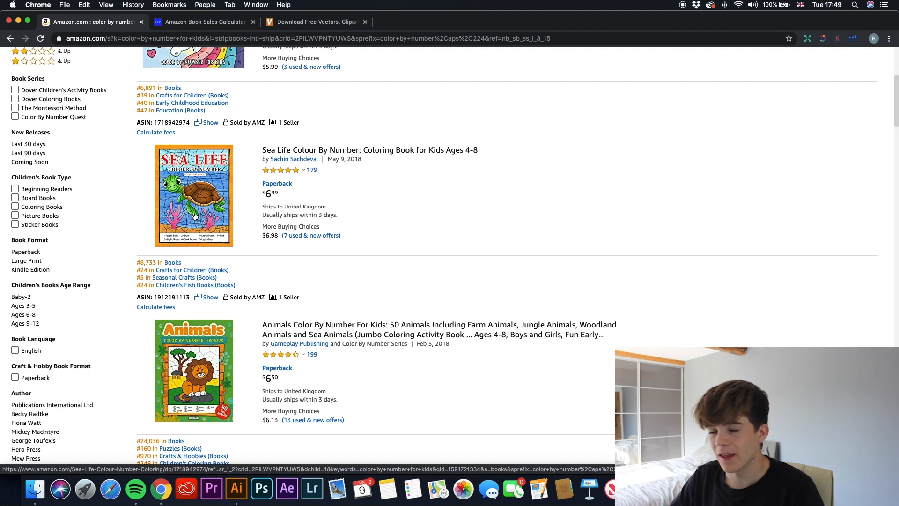
{"action": "left_click", "coordinate": [195, 216]}
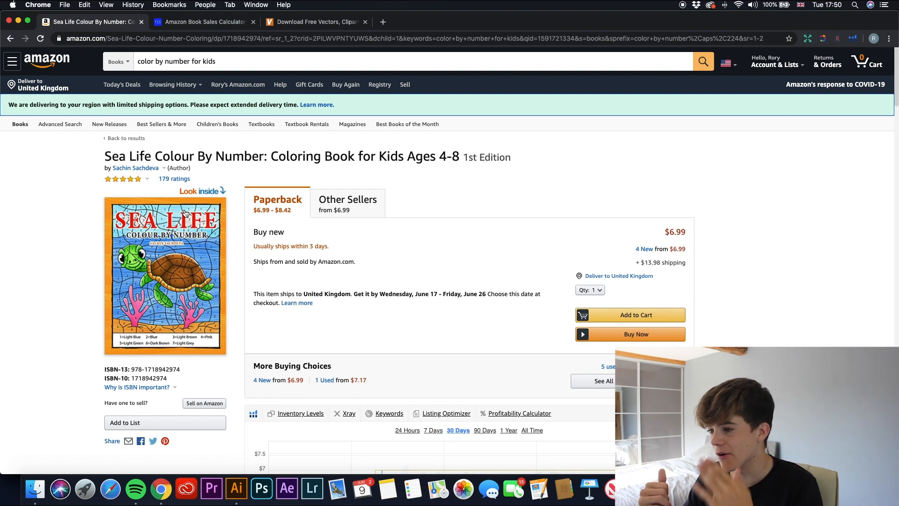
Look through the preview of the Sea Life Colour By Number book from the cover to its coloring pages, and close the preview
{"action": "scroll", "coordinate": [156, 261], "scroll_direction": "down", "scroll_amount": 2}
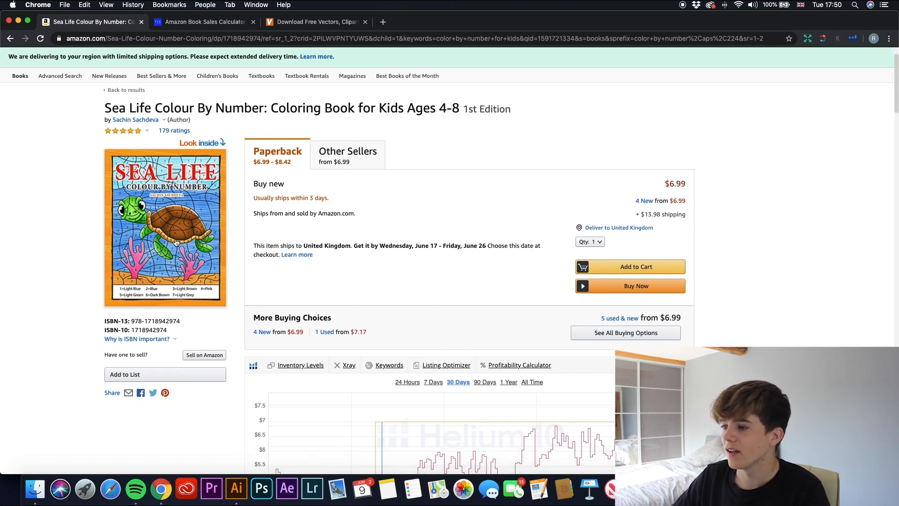
{"action": "left_click", "coordinate": [176, 241]}
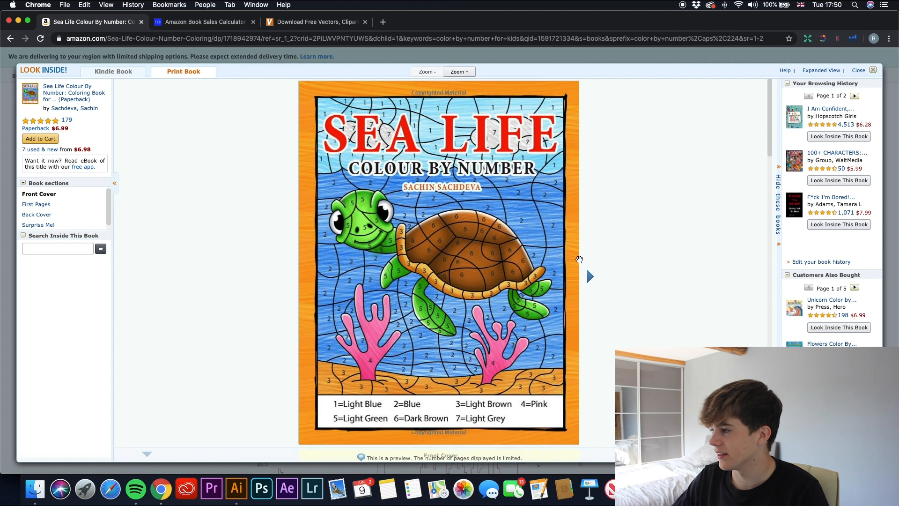
{"action": "left_click", "coordinate": [591, 277]}
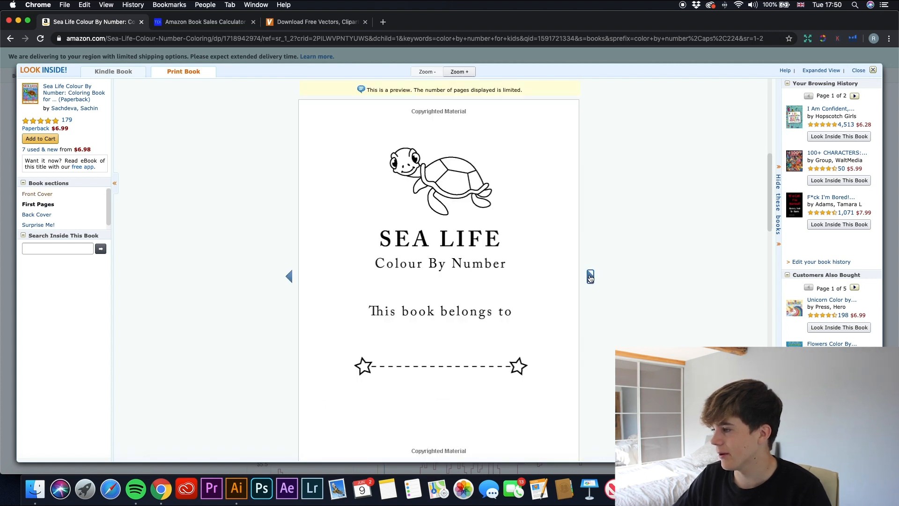
{"action": "left_click", "coordinate": [590, 277]}
{"action": "left_click", "coordinate": [590, 278]}
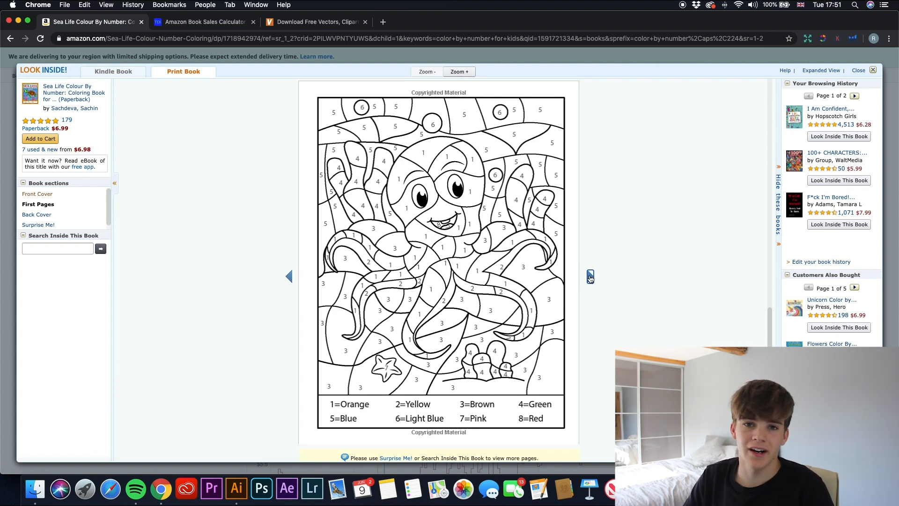
{"action": "key", "text": "Escape"}
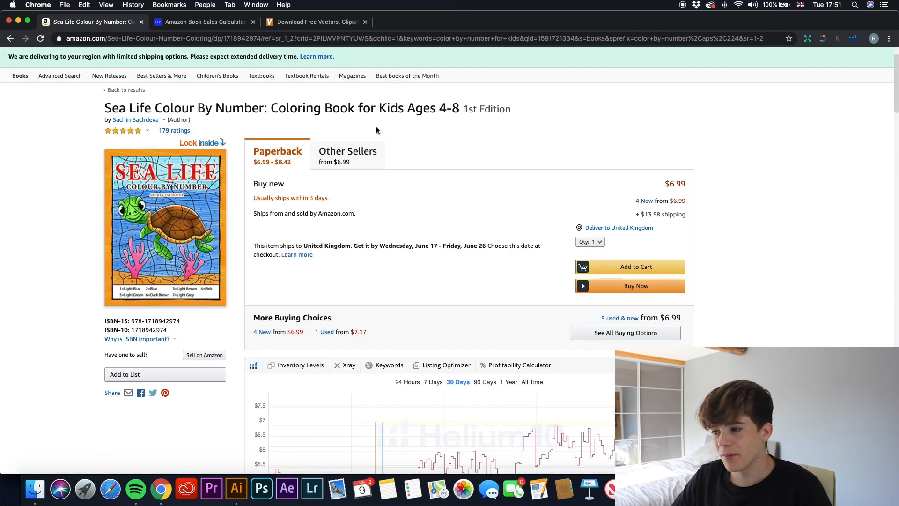
Go back to the search results and open the "Color by Number for Kids: Coloring Activity Book for Kids" listing with 50 large pages
{"action": "left_click", "coordinate": [11, 38]}
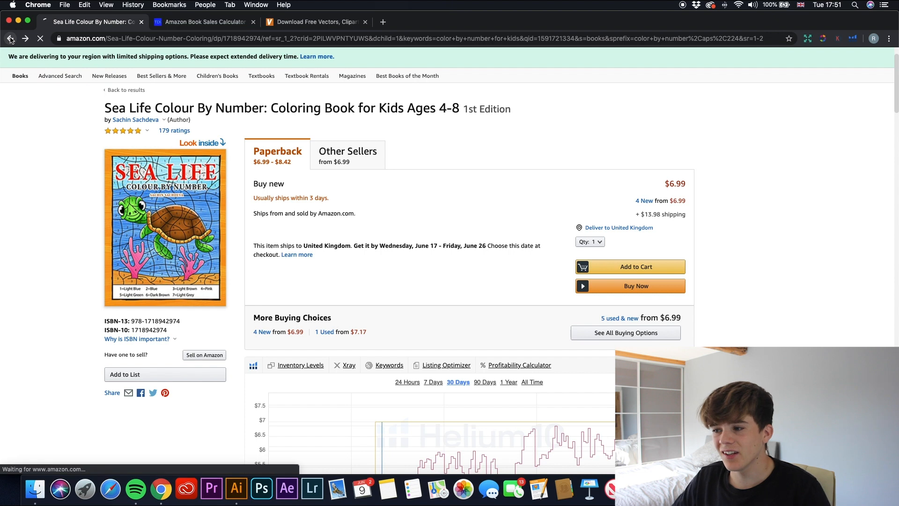
{"action": "scroll", "coordinate": [176, 182], "scroll_direction": "down", "scroll_amount": 5}
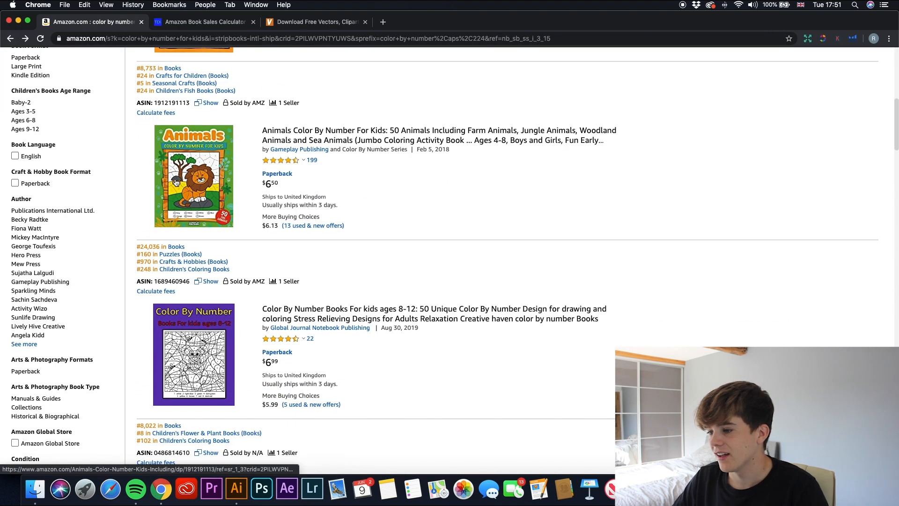
{"action": "scroll", "coordinate": [176, 182], "scroll_direction": "down", "scroll_amount": 8}
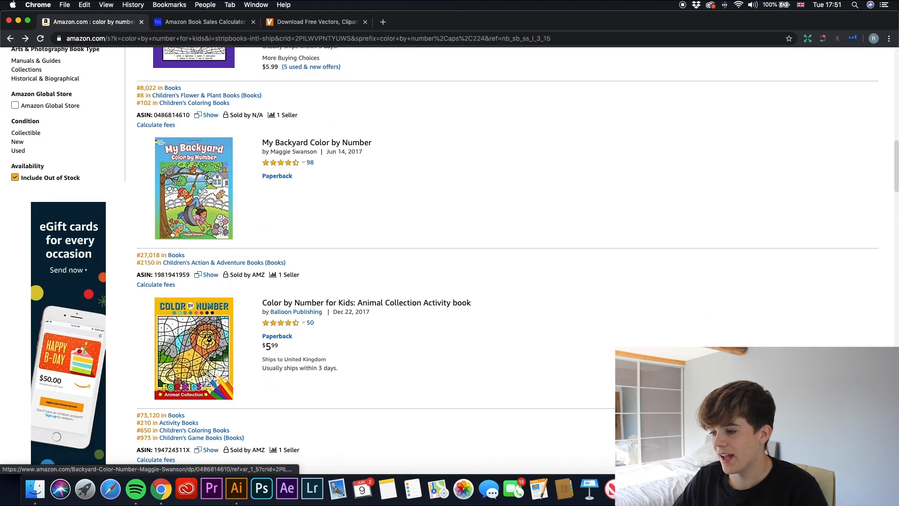
{"action": "scroll", "coordinate": [209, 179], "scroll_direction": "down", "scroll_amount": 8}
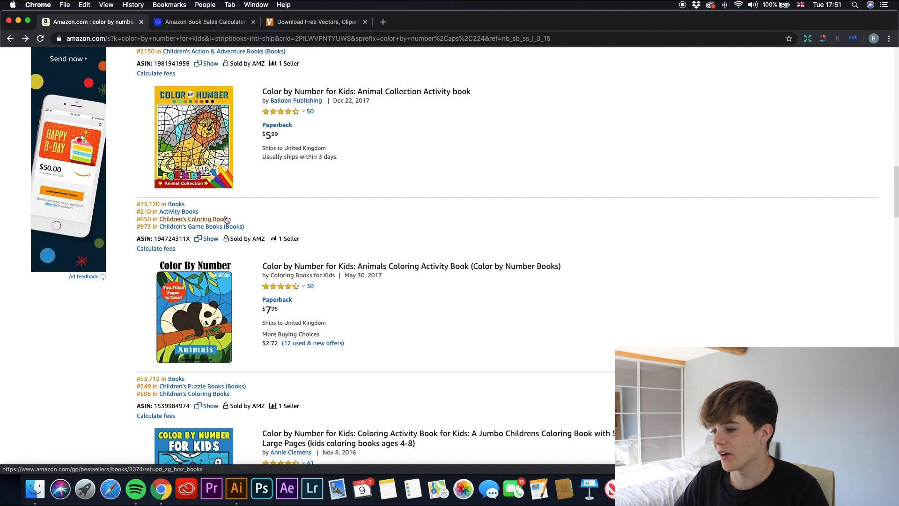
{"action": "scroll", "coordinate": [201, 230], "scroll_direction": "down", "scroll_amount": 3}
{"action": "left_click", "coordinate": [171, 236]}
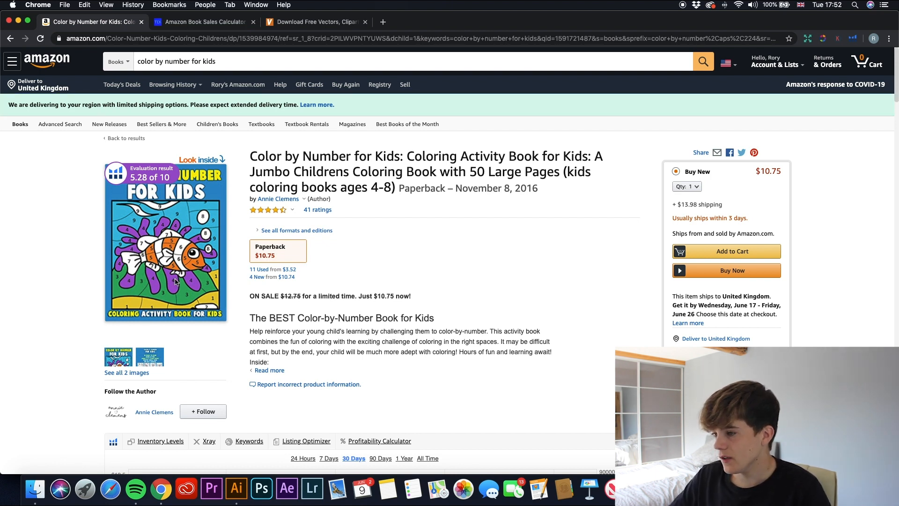
Look through the sample coloring pages in the preview of the Color by Number for Kids jumbo book, and close the preview
{"action": "left_click", "coordinate": [177, 282]}
{"action": "left_click", "coordinate": [590, 277]}
{"action": "left_click", "coordinate": [590, 277]}
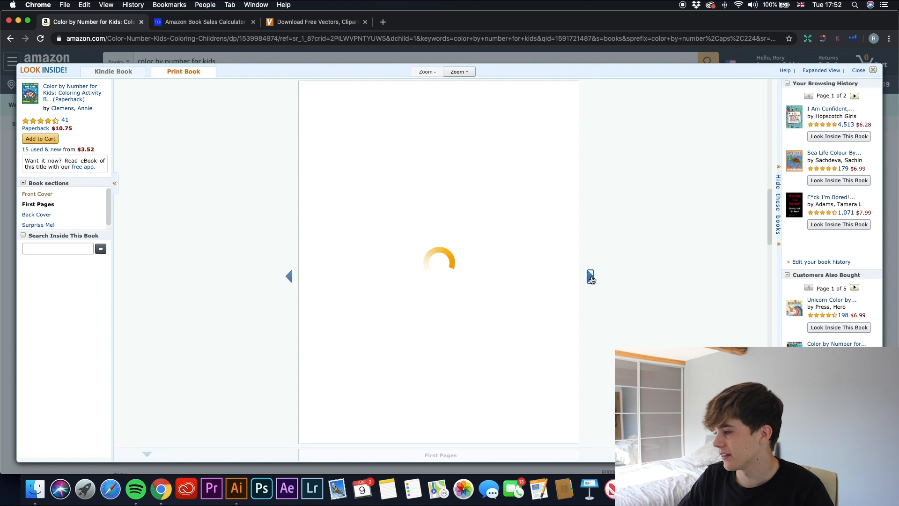
{"action": "left_click", "coordinate": [590, 278]}
{"action": "left_click", "coordinate": [590, 277]}
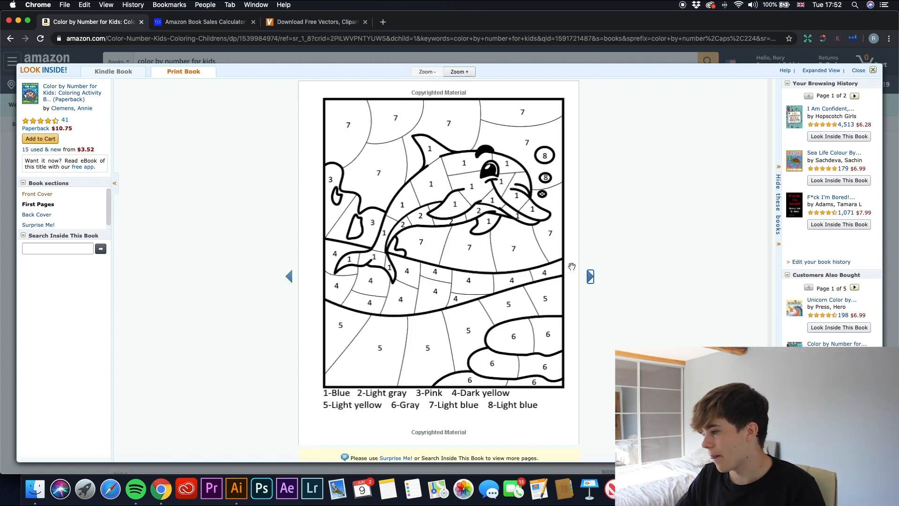
{"action": "left_click", "coordinate": [872, 71]}
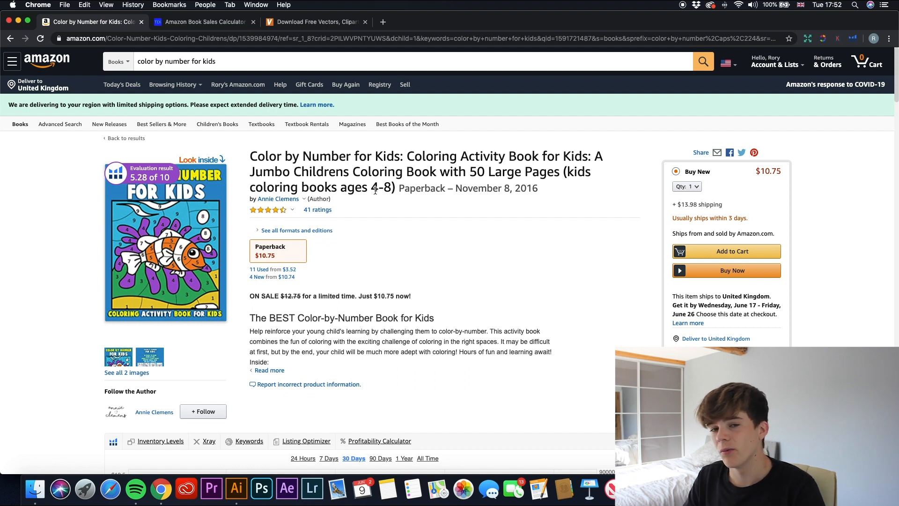
Switch to the Vecteezy site and search all vectors for "animal faces"
{"action": "left_click", "coordinate": [307, 22]}
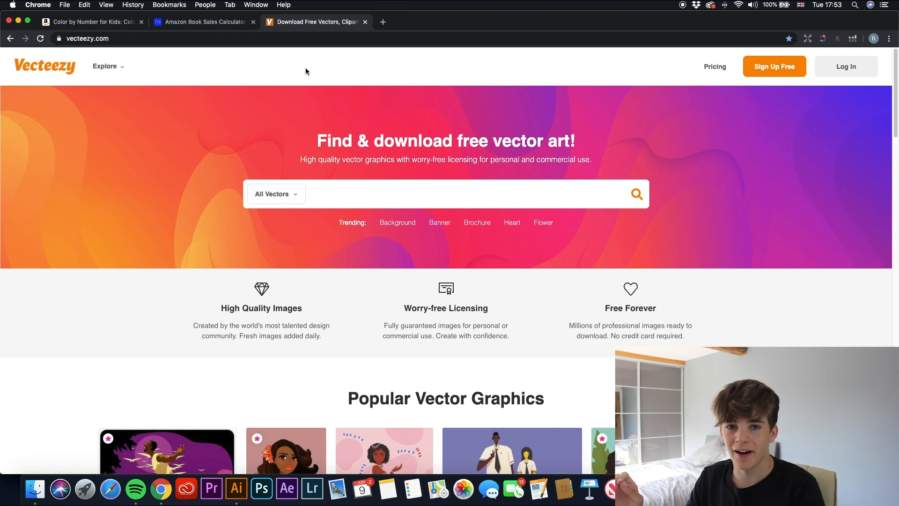
{"action": "type", "text": "animal "}
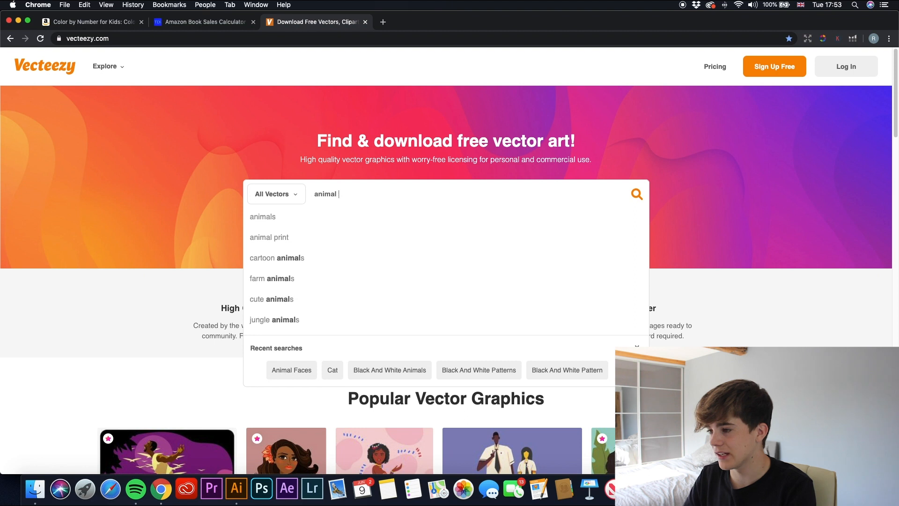
{"action": "type", "text": "faces"}
{"action": "key", "text": "Return"}
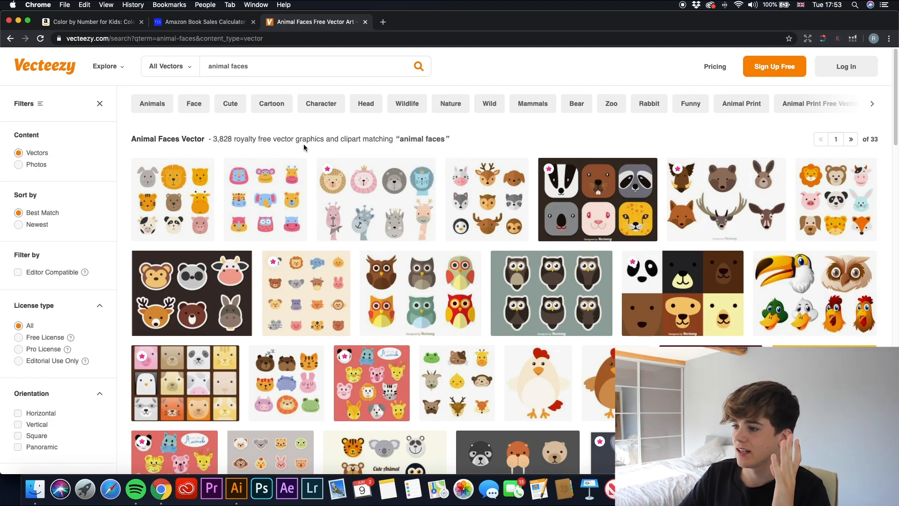
Browse the animal faces vector results and open the Cute Owl Flat Icons set
{"action": "scroll", "coordinate": [313, 161], "scroll_direction": "down", "scroll_amount": 1}
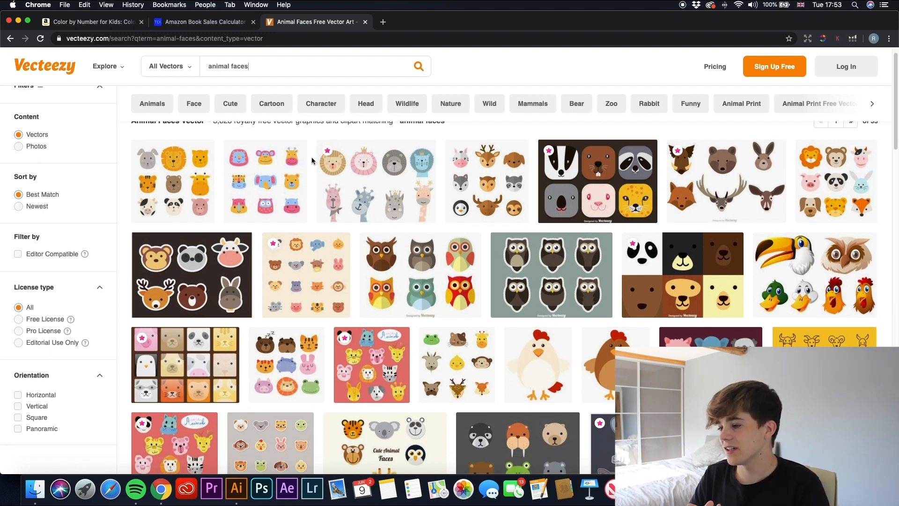
{"action": "scroll", "coordinate": [312, 166], "scroll_direction": "up", "scroll_amount": 1}
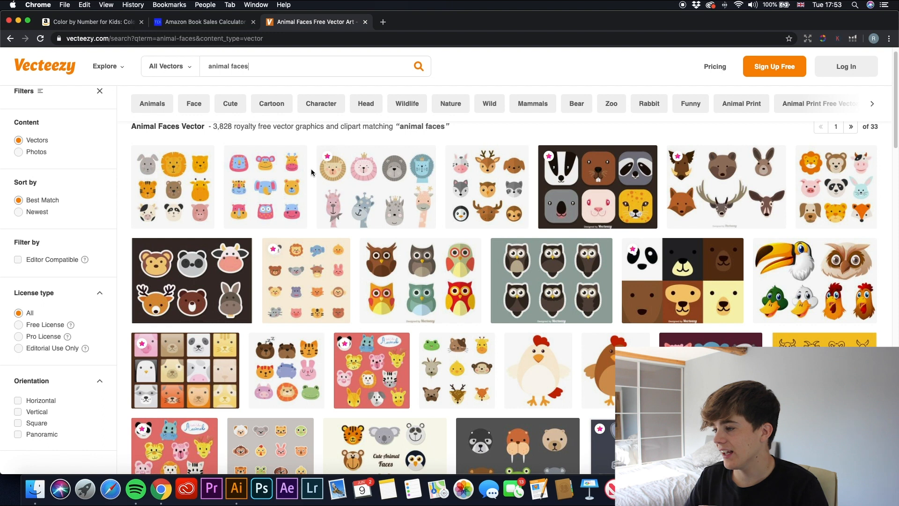
{"action": "scroll", "coordinate": [313, 172], "scroll_direction": "down", "scroll_amount": 7}
{"action": "scroll", "coordinate": [403, 220], "scroll_direction": "up", "scroll_amount": 7}
{"action": "scroll", "coordinate": [498, 269], "scroll_direction": "down", "scroll_amount": 4}
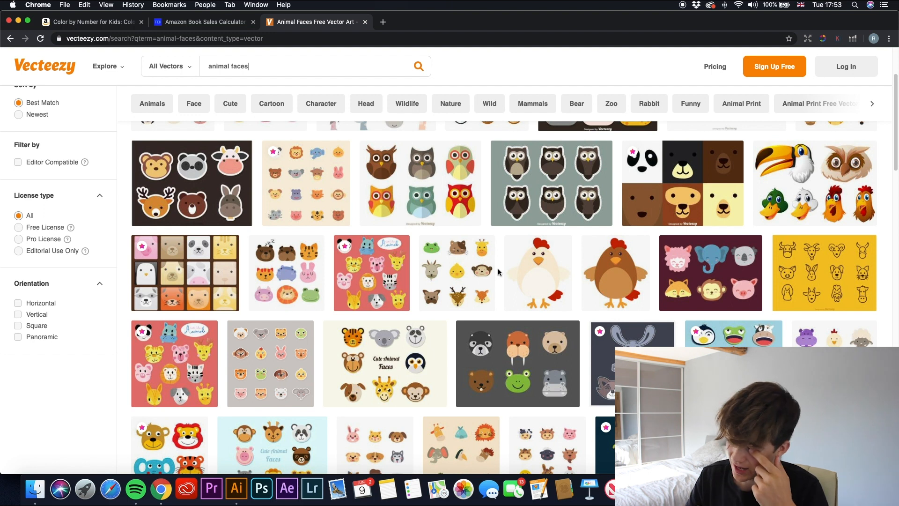
{"action": "scroll", "coordinate": [498, 272], "scroll_direction": "up", "scroll_amount": 4}
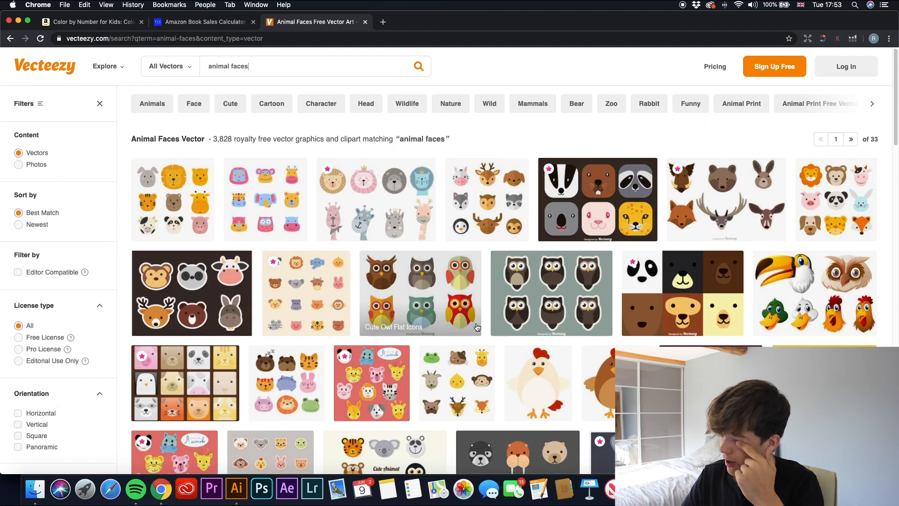
{"action": "left_click", "coordinate": [431, 300]}
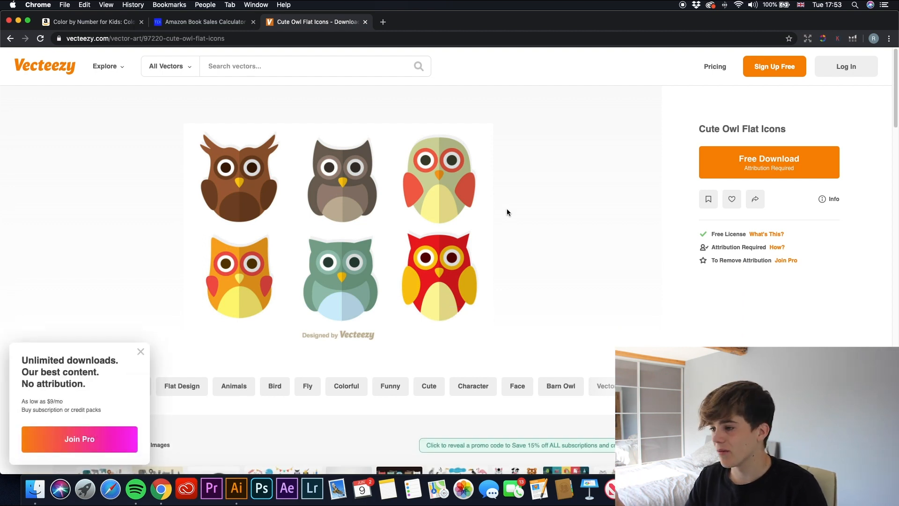
Dismiss the subscription offer and download the Cute Owl Flat Icons vector under the free license
{"action": "left_click", "coordinate": [140, 352]}
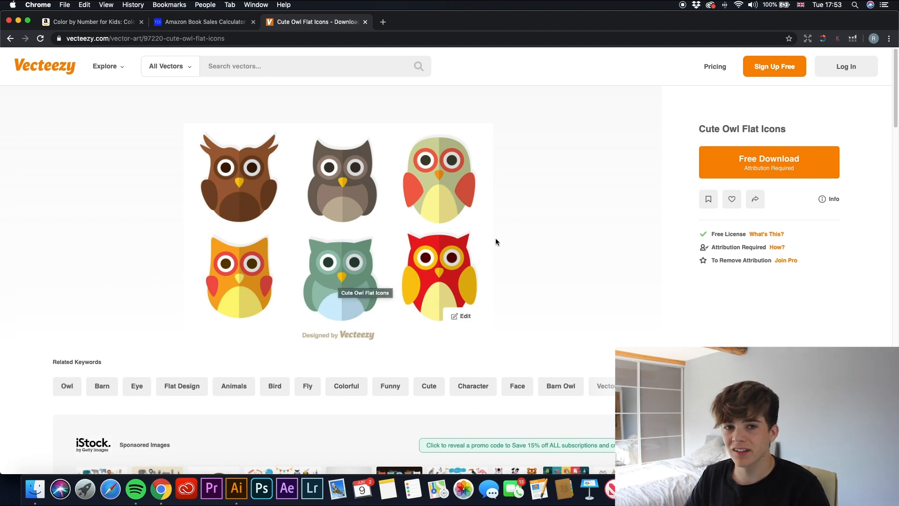
{"action": "left_click", "coordinate": [776, 159]}
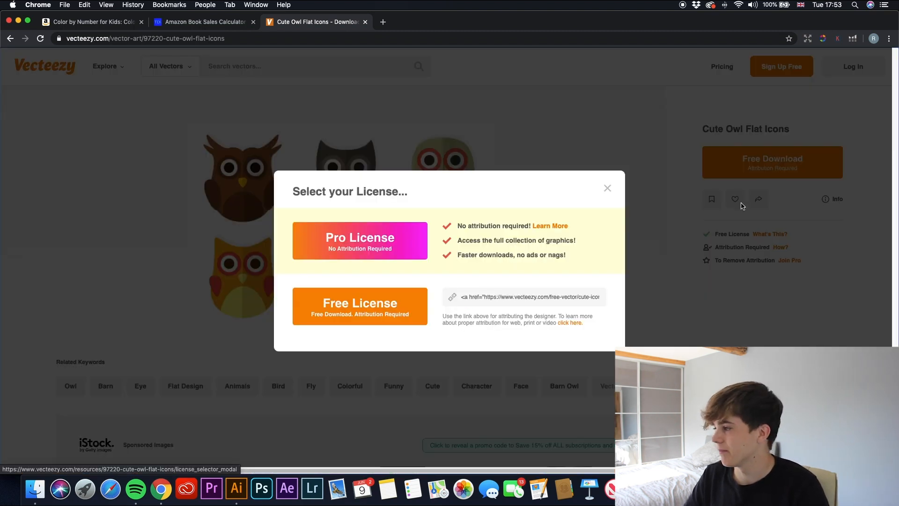
{"action": "left_click", "coordinate": [376, 311]}
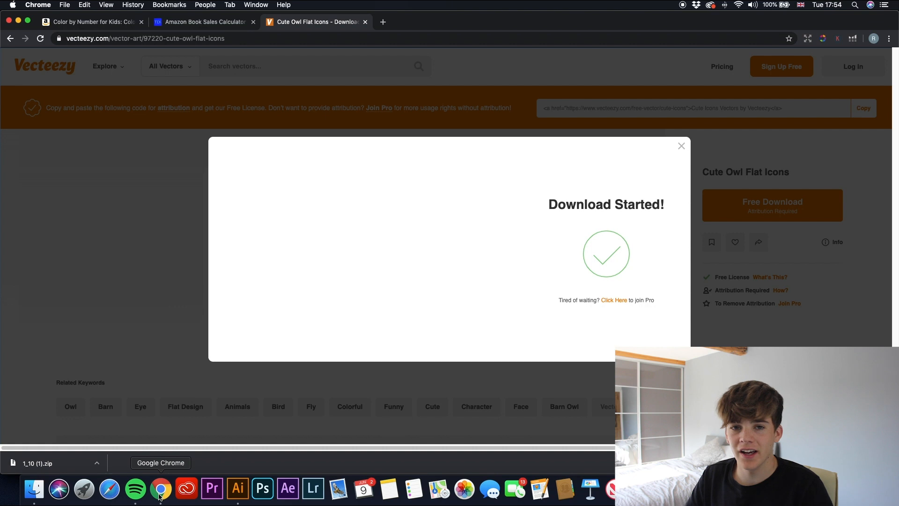
Switch to Illustrator and create a blank portrait document 6 in wide by 9 in high
{"action": "left_click", "coordinate": [233, 494]}
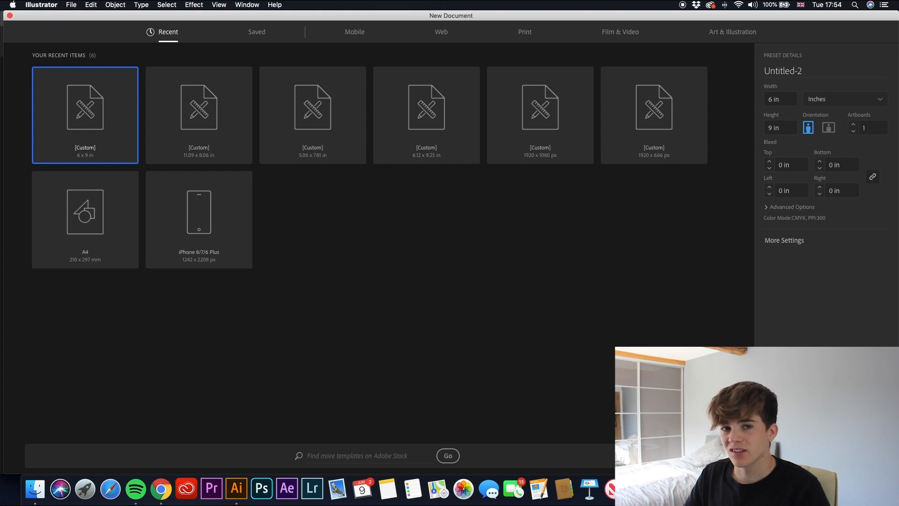
{"action": "left_click", "coordinate": [865, 456]}
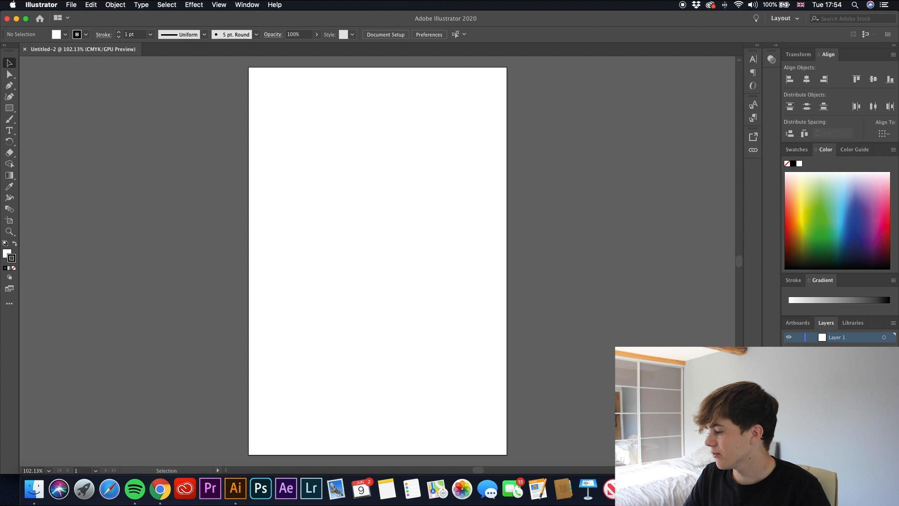
Open the downloaded file 1-10 2.eps from the Downloads folder in Illustrator
{"action": "left_click", "coordinate": [817, 488]}
{"action": "left_click", "coordinate": [816, 453]}
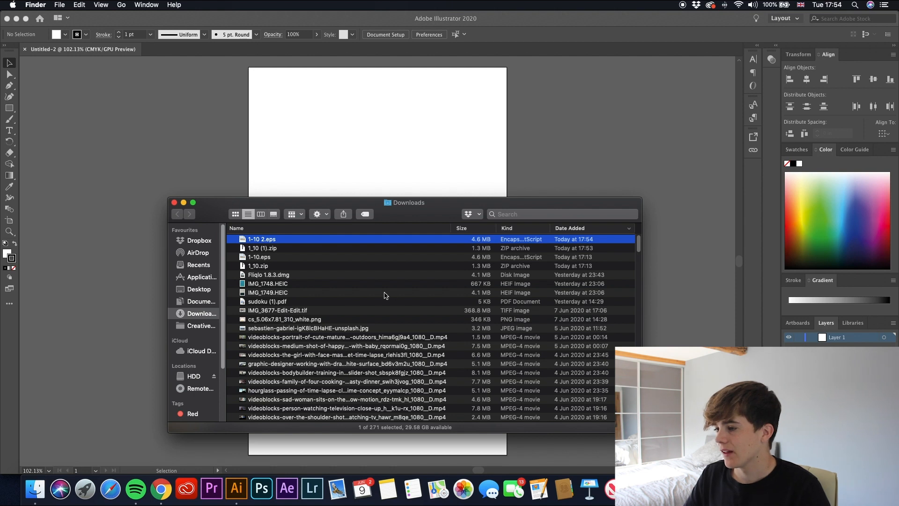
{"action": "right_click", "coordinate": [278, 241]}
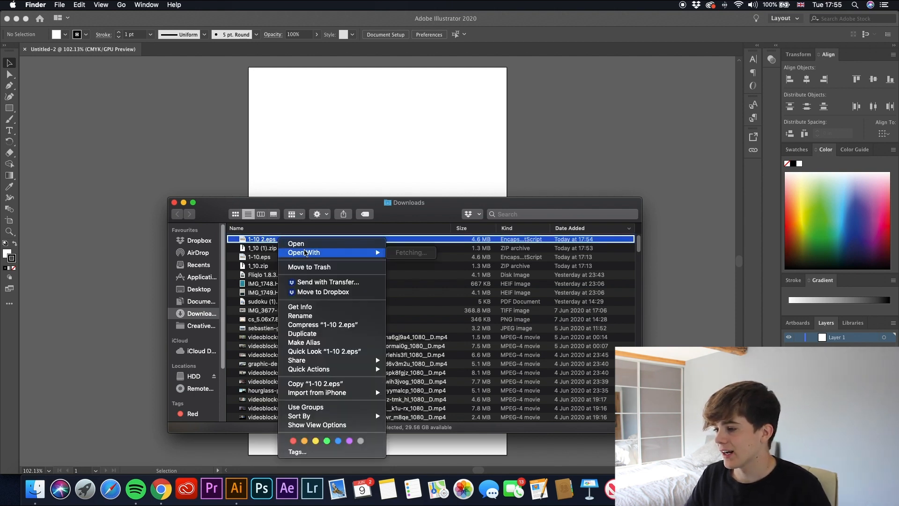
{"action": "mouse_move", "coordinate": [309, 253]}
{"action": "left_click", "coordinate": [406, 268]}
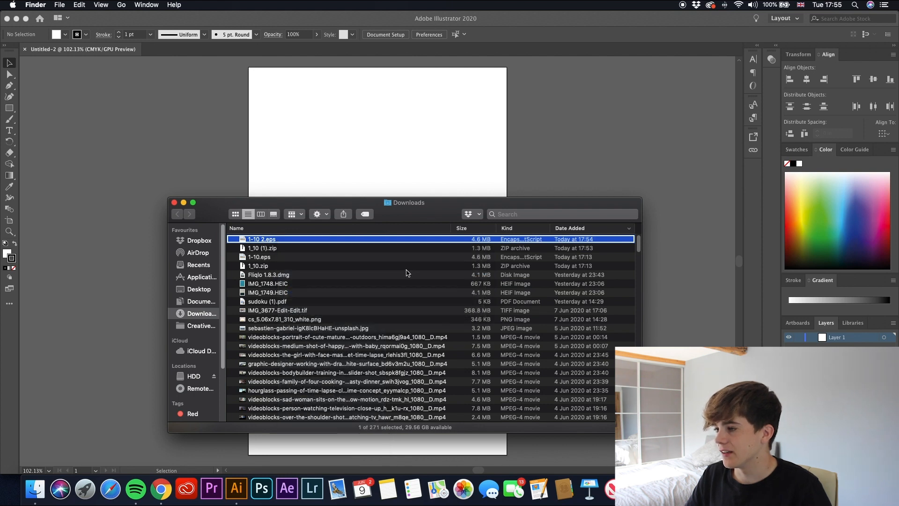
{"action": "left_click", "coordinate": [542, 266]}
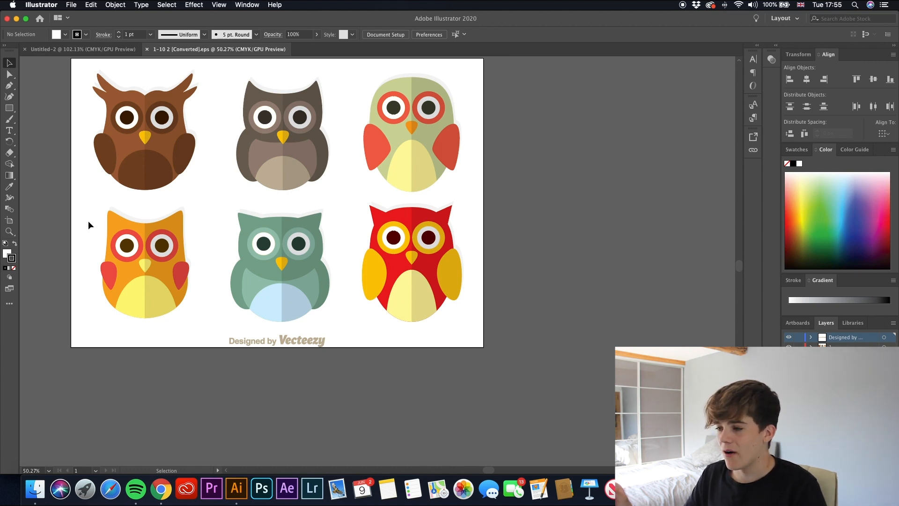
Remove the pale shadow shape behind the orange owl and select all of the owl's remaining parts
{"action": "left_click", "coordinate": [146, 270]}
{"action": "left_click", "coordinate": [193, 326]}
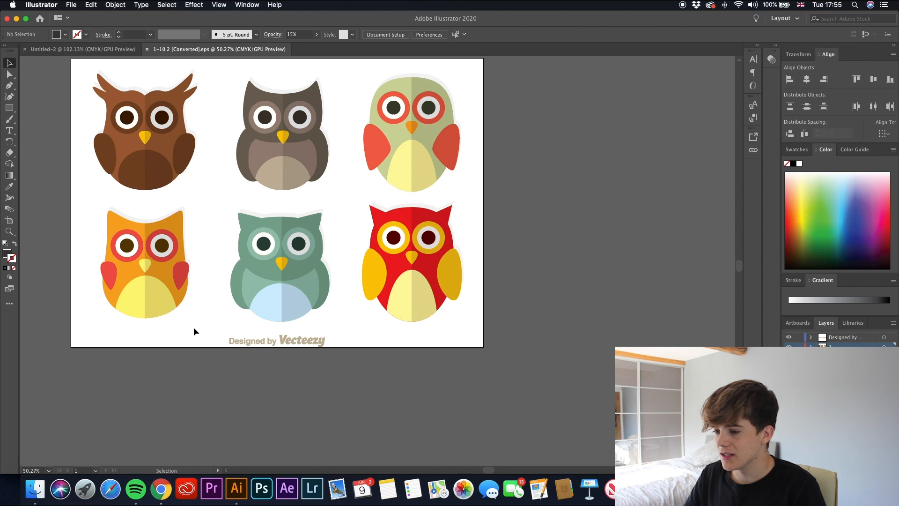
{"action": "key", "text": "super+a"}
{"action": "left_click", "coordinate": [55, 265]}
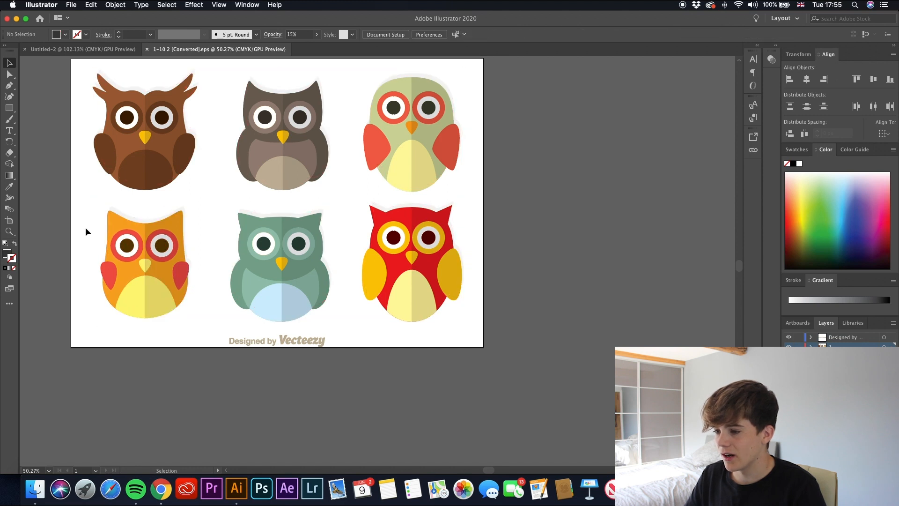
{"action": "double_click", "coordinate": [136, 255]}
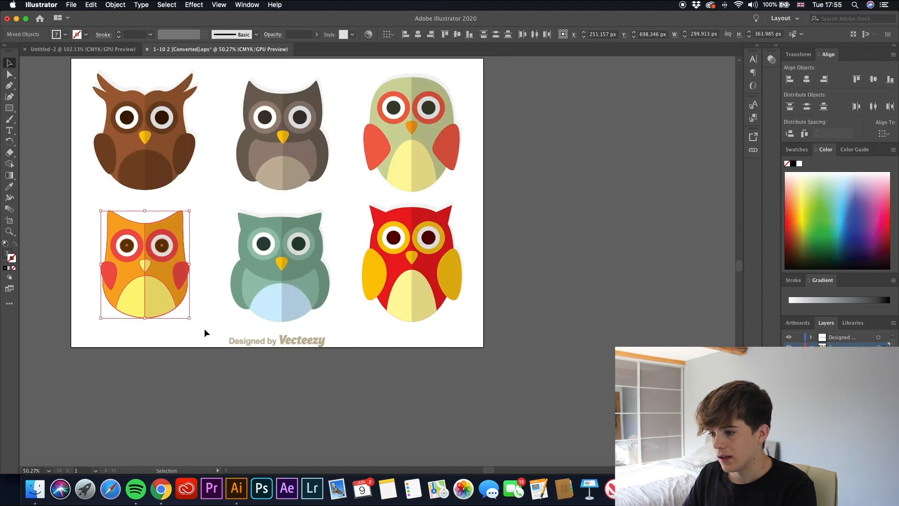
Copy the selected orange owl and paste it into the blank Untitled-2 document
{"action": "key", "text": "a"}
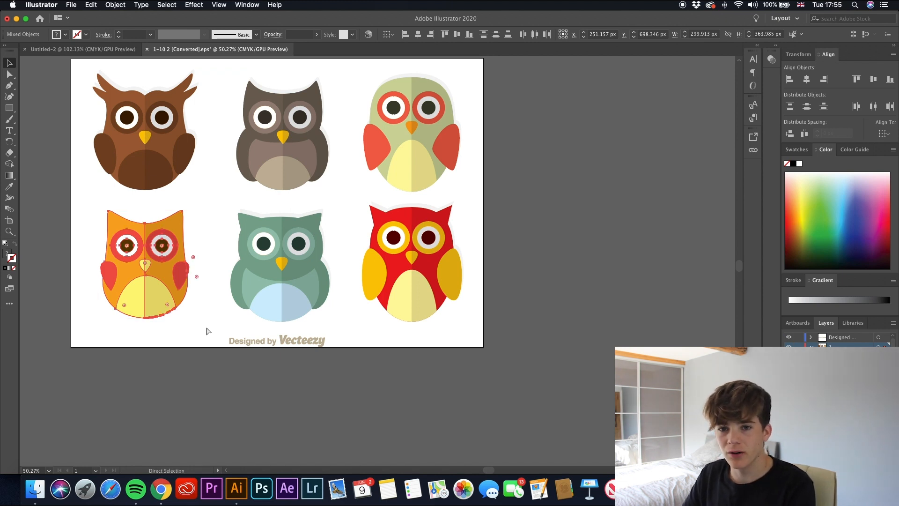
{"action": "key", "text": "v"}
{"action": "left_click", "coordinate": [129, 54]}
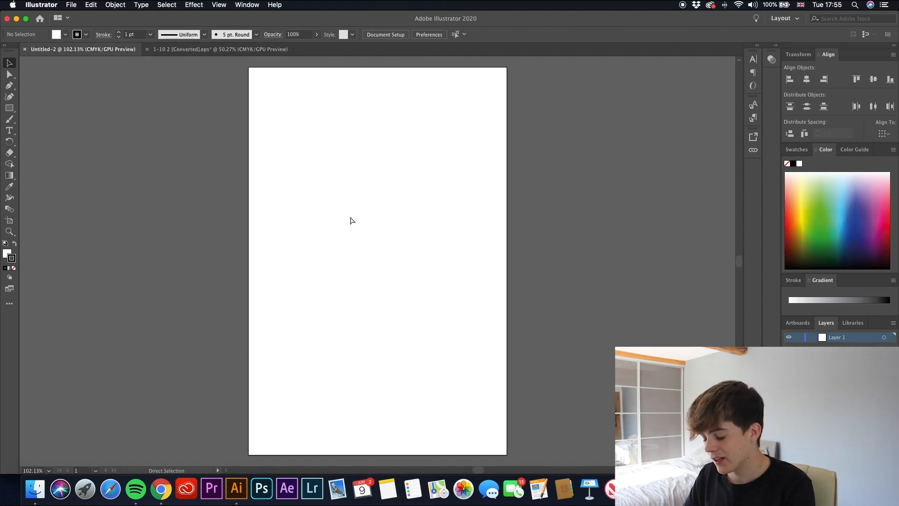
{"action": "key", "text": "super+v"}
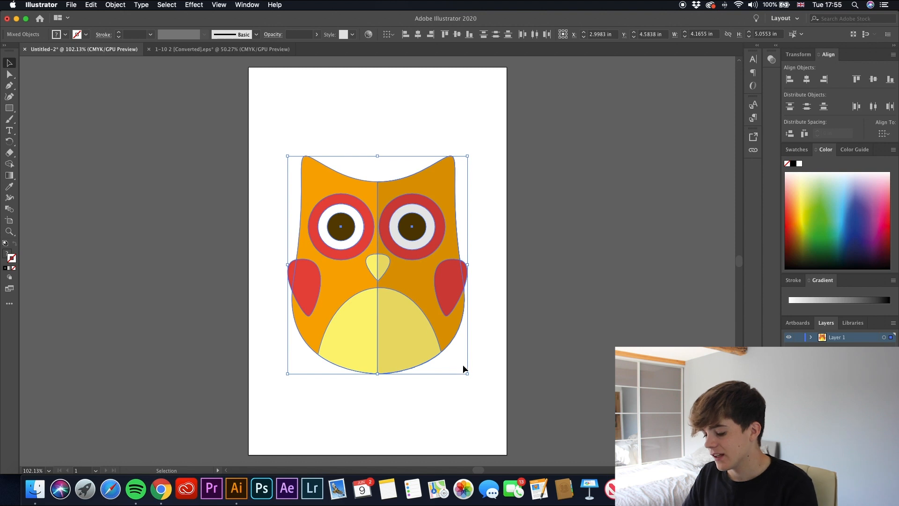
Scale the pasted owl down to about 3.56 by 4.31 in and move it towards the centre of the page
{"action": "left_click_drag", "start_coordinate": [471, 374], "coordinate": [441, 342]}
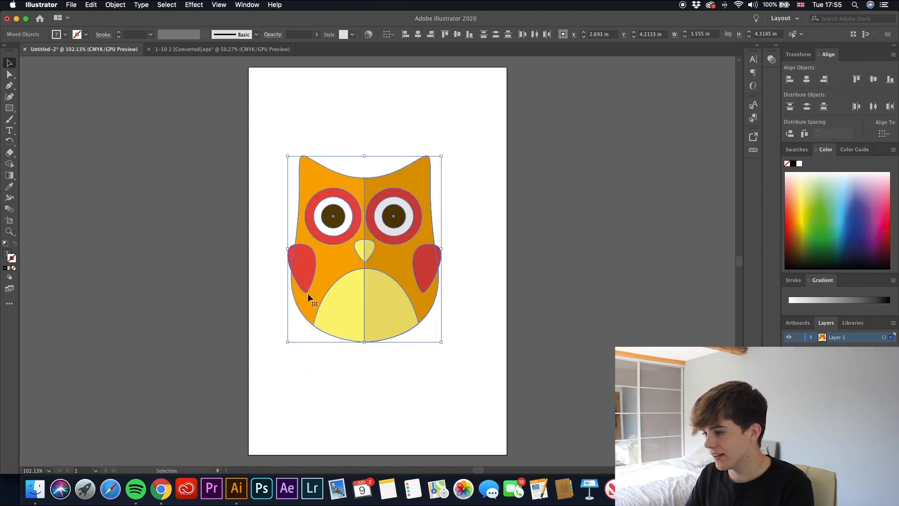
{"action": "left_click_drag", "start_coordinate": [365, 249], "coordinate": [369, 275]}
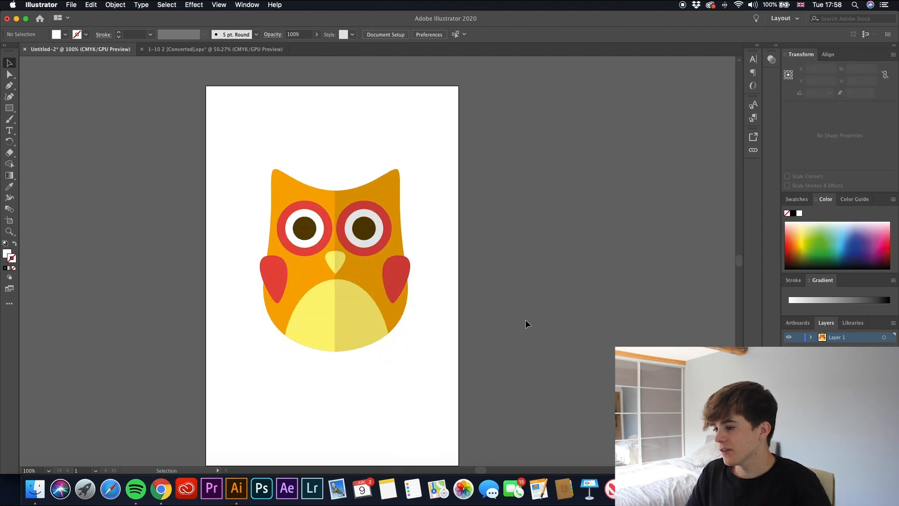
Delete the 15% opacity shading path that covers the right half of the owl
{"action": "scroll", "coordinate": [477, 288], "scroll_direction": "down", "scroll_amount": 1}
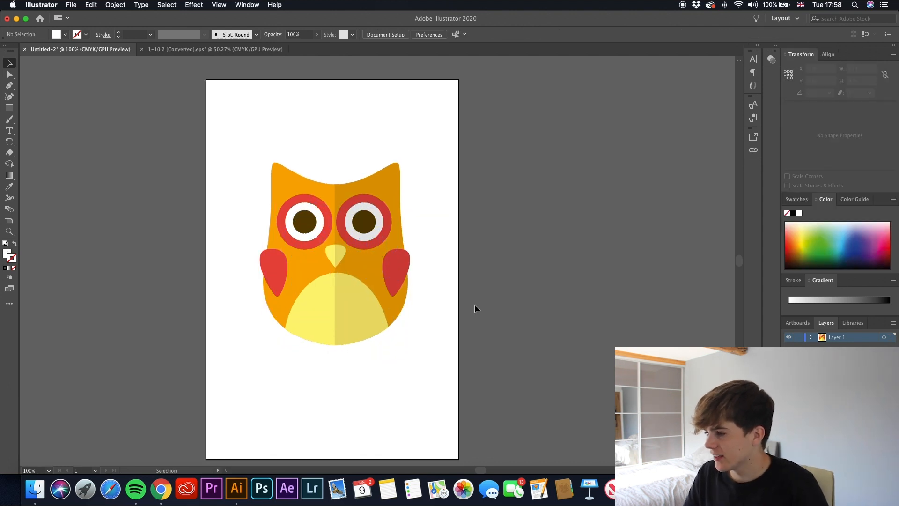
{"action": "scroll", "coordinate": [392, 337], "scroll_direction": "down", "scroll_amount": 2}
{"action": "scroll", "coordinate": [474, 356], "scroll_direction": "up", "scroll_amount": 6}
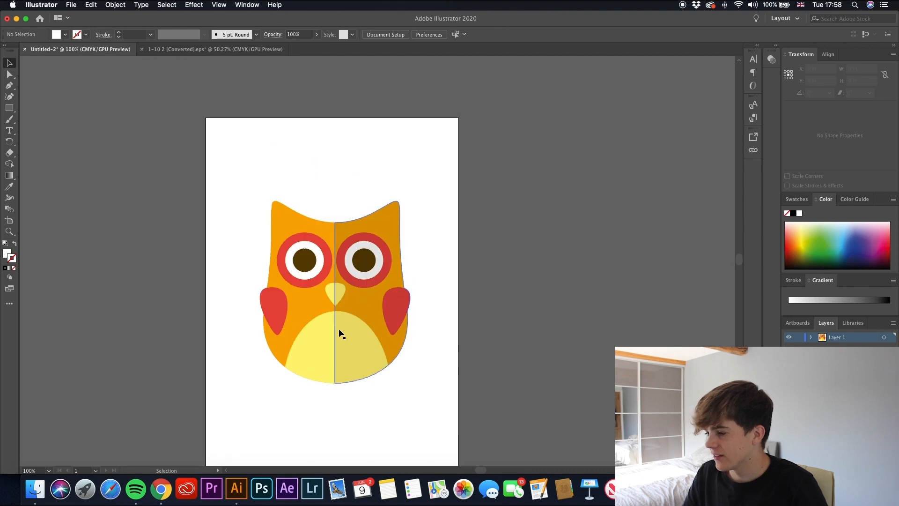
{"action": "scroll", "coordinate": [422, 352], "scroll_direction": "down", "scroll_amount": 5}
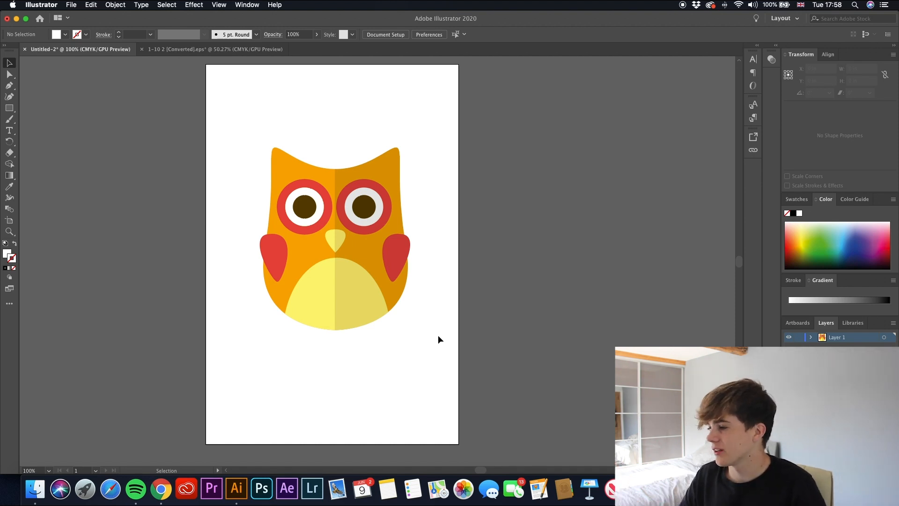
{"action": "left_click", "coordinate": [809, 337]}
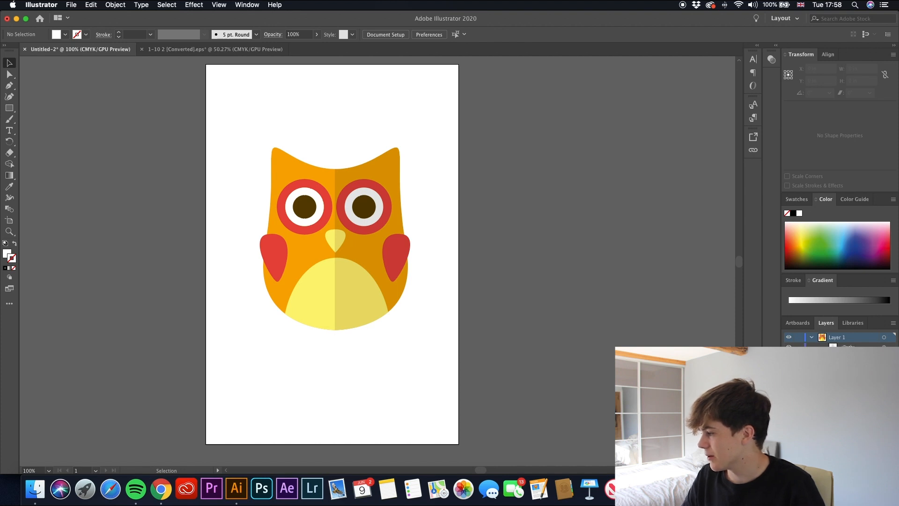
{"action": "left_click", "coordinate": [848, 393]}
{"action": "left_click", "coordinate": [884, 348]}
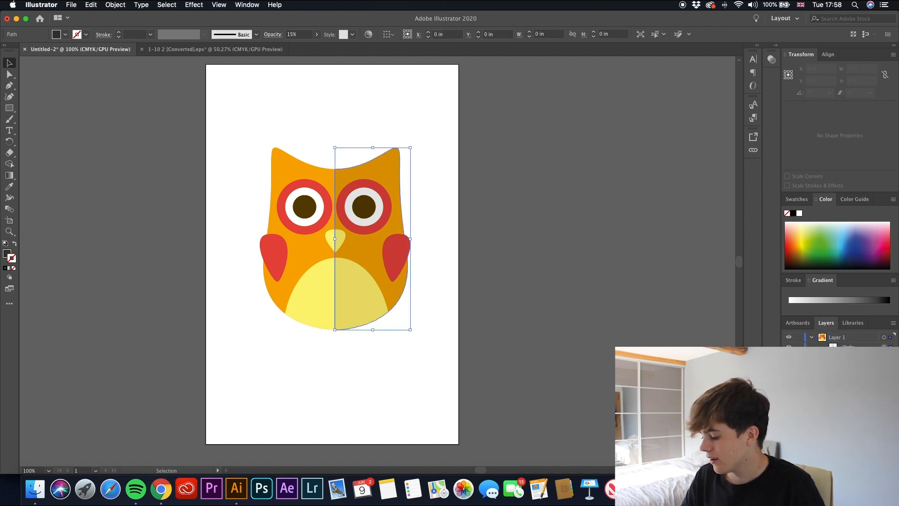
{"action": "key", "text": "Delete"}
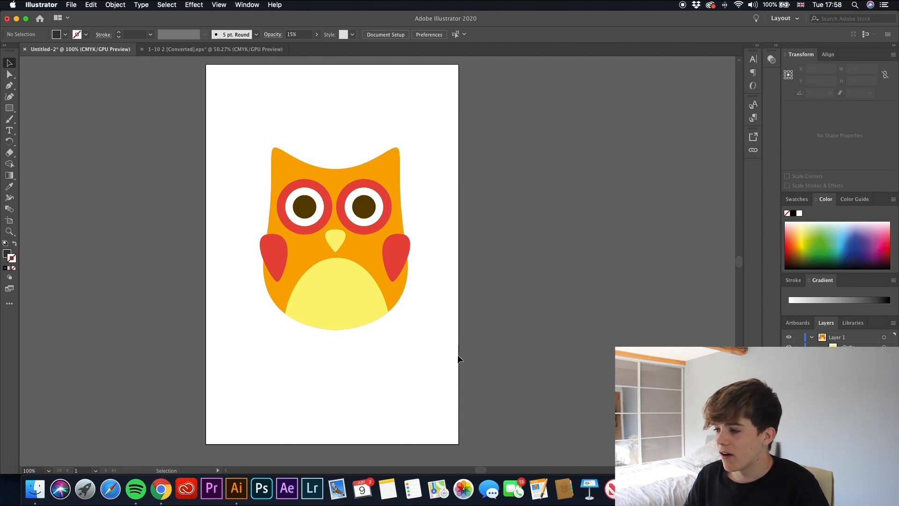
Duplicate the owl, shrink the copy to about 1.12 by 1.36 in, and place it in the page's lower-right corner
{"action": "left_click_drag", "start_coordinate": [457, 357], "coordinate": [235, 118]}
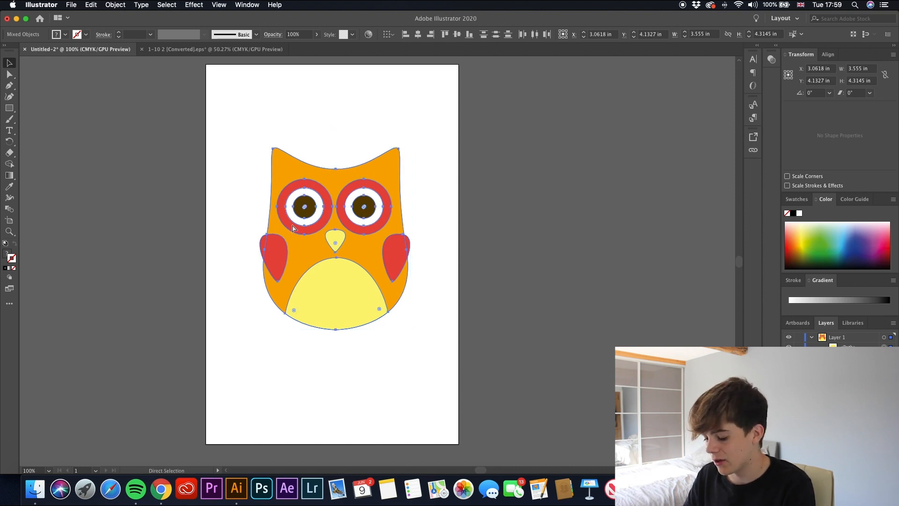
{"action": "key", "text": "cmd+c"}
{"action": "key", "text": "cmd+v"}
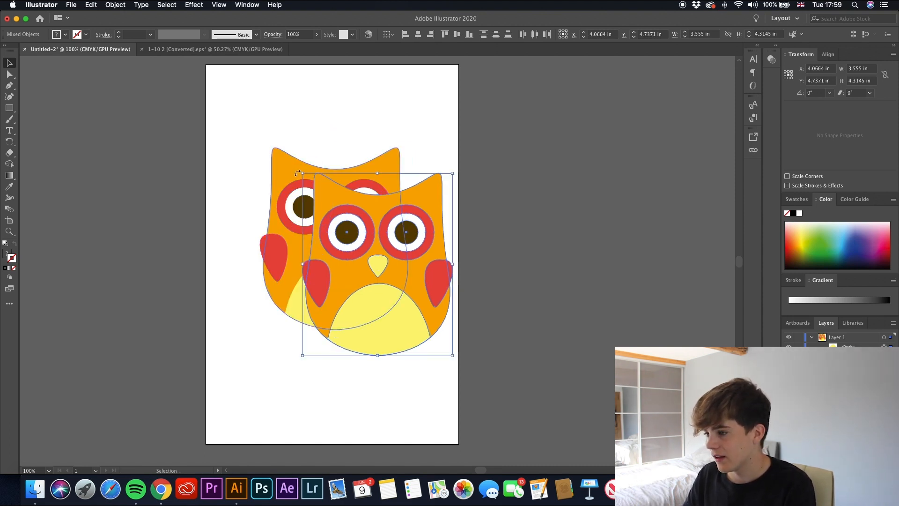
{"action": "left_click_drag", "start_coordinate": [302, 174], "coordinate": [415, 299]}
{"action": "left_click_drag", "start_coordinate": [429, 345], "coordinate": [394, 348]}
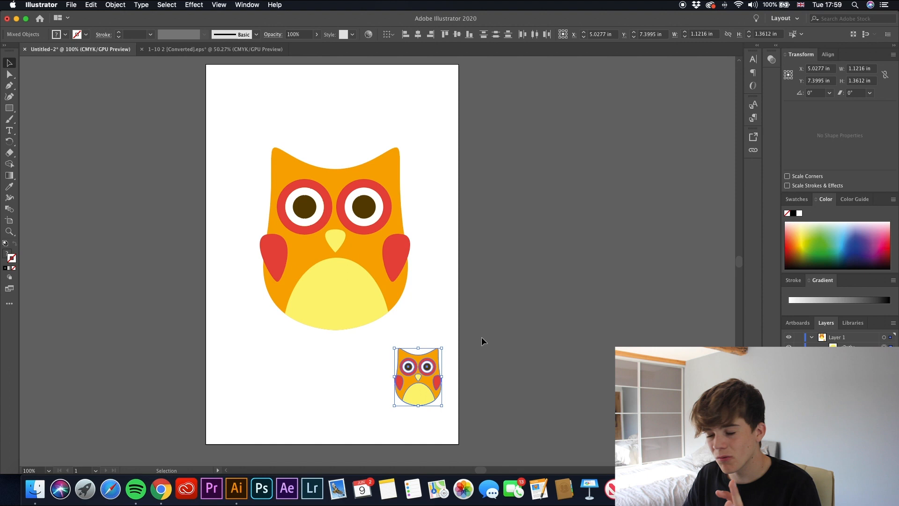
{"action": "left_click", "coordinate": [446, 282]}
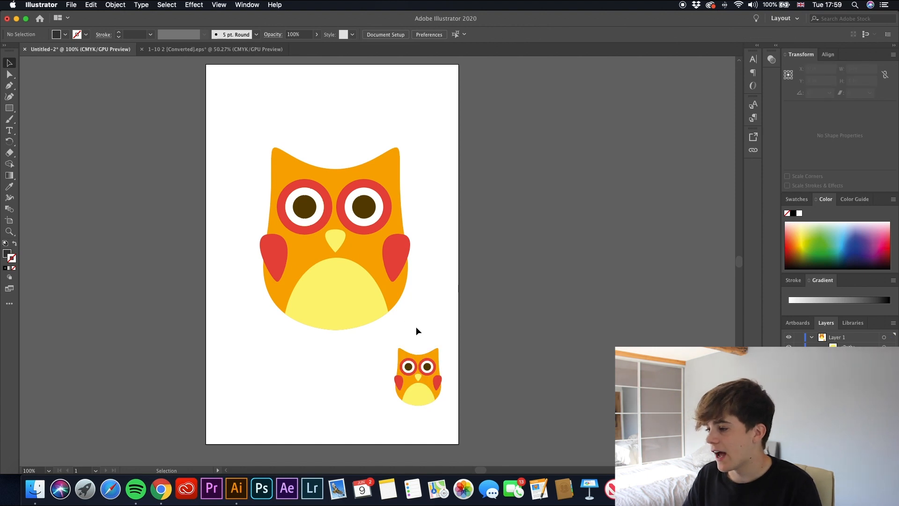
Select all parts of the large owl and set their fill to none
{"action": "left_click_drag", "start_coordinate": [417, 329], "coordinate": [254, 138]}
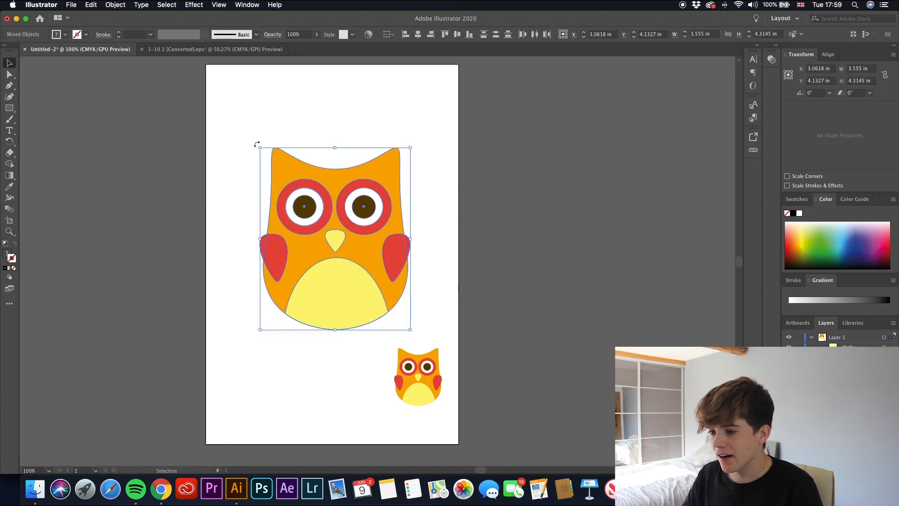
{"action": "left_click", "coordinate": [7, 257]}
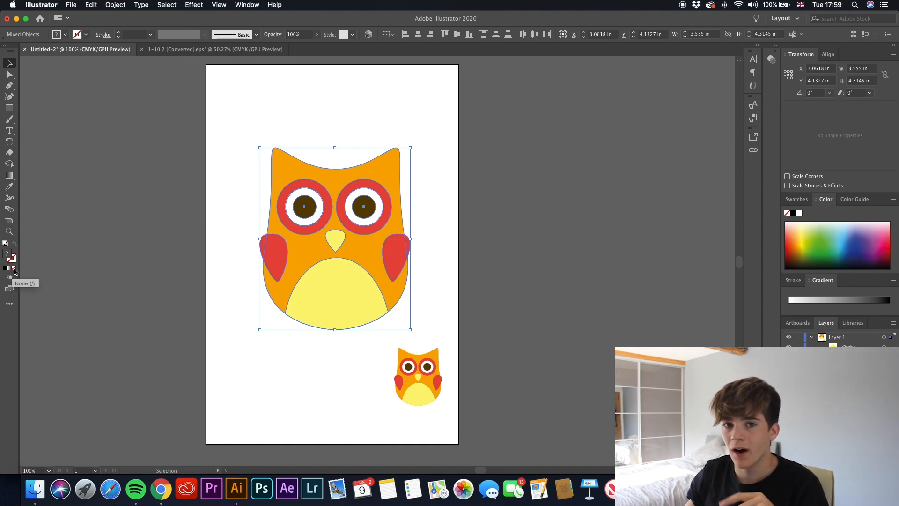
{"action": "left_click", "coordinate": [14, 271]}
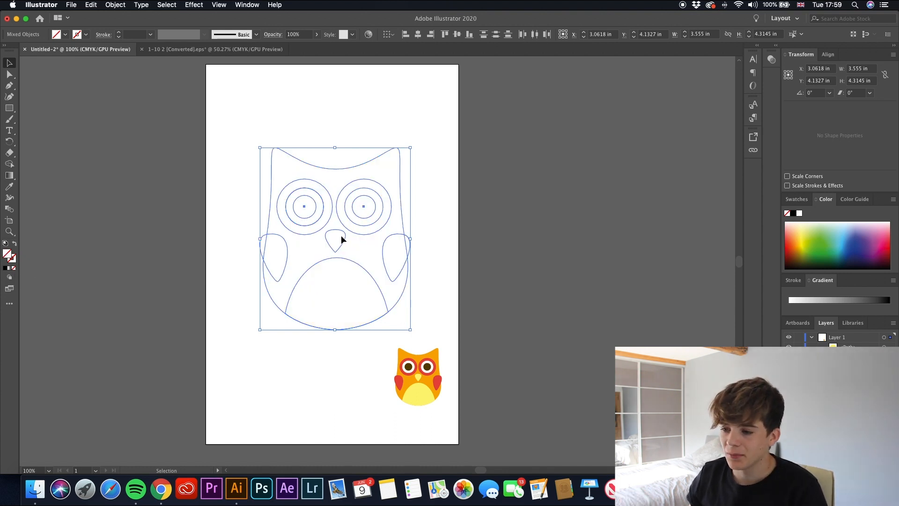
Give all parts of the large owl a black outline with a 3 pt stroke weight
{"action": "left_click", "coordinate": [6, 269]}
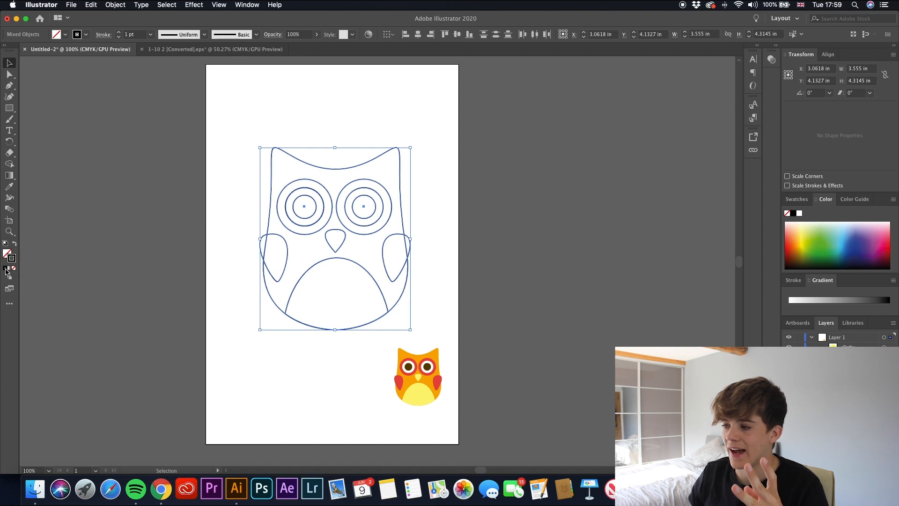
{"action": "left_click", "coordinate": [191, 217]}
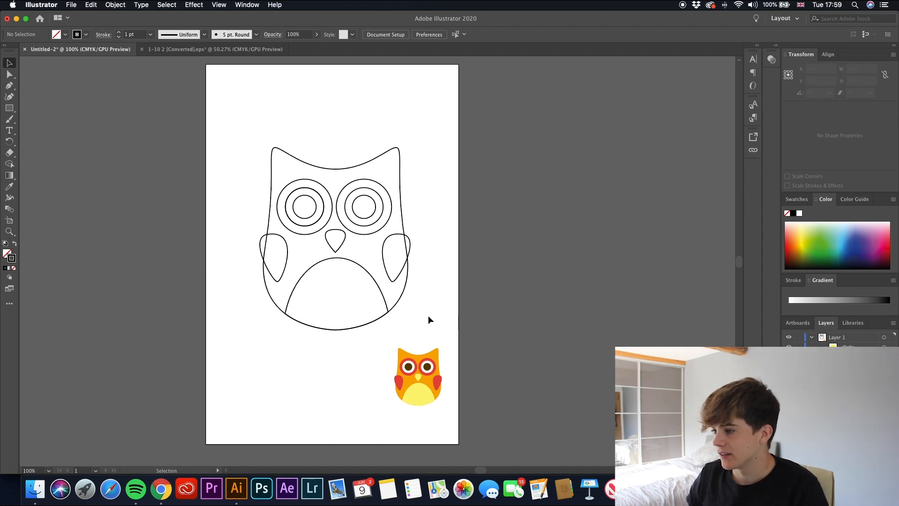
{"action": "left_click_drag", "start_coordinate": [392, 294], "coordinate": [237, 135]}
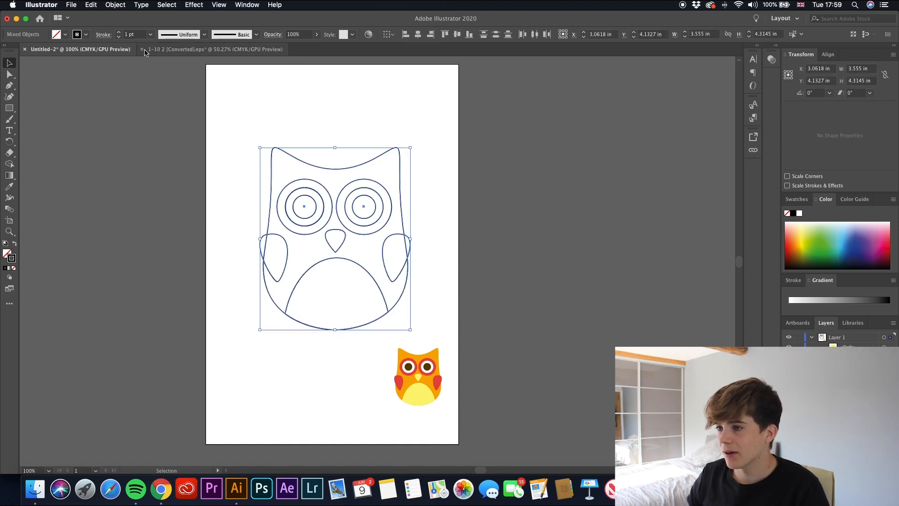
{"action": "left_click", "coordinate": [118, 31]}
{"action": "left_click", "coordinate": [118, 32]}
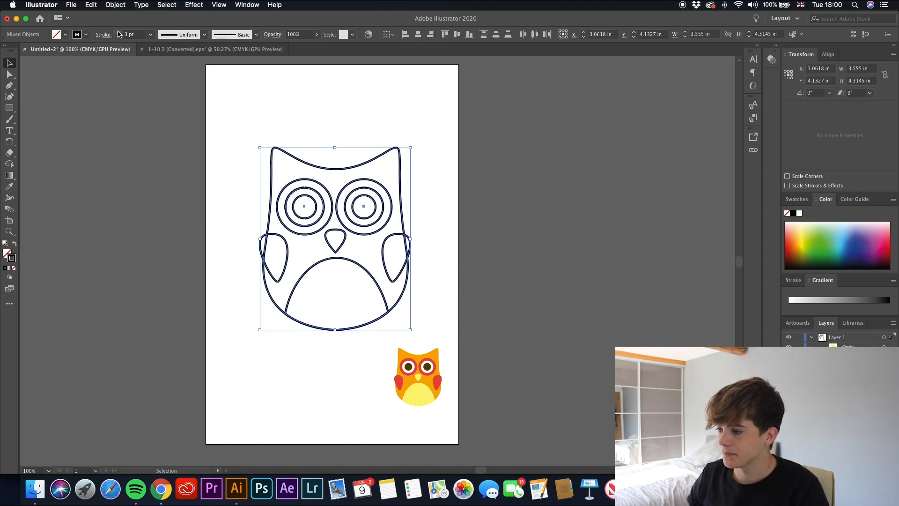
{"action": "left_click", "coordinate": [223, 139]}
Fill both wings of the large owl with white to hide the body outline behind them
{"action": "left_click", "coordinate": [409, 249]}
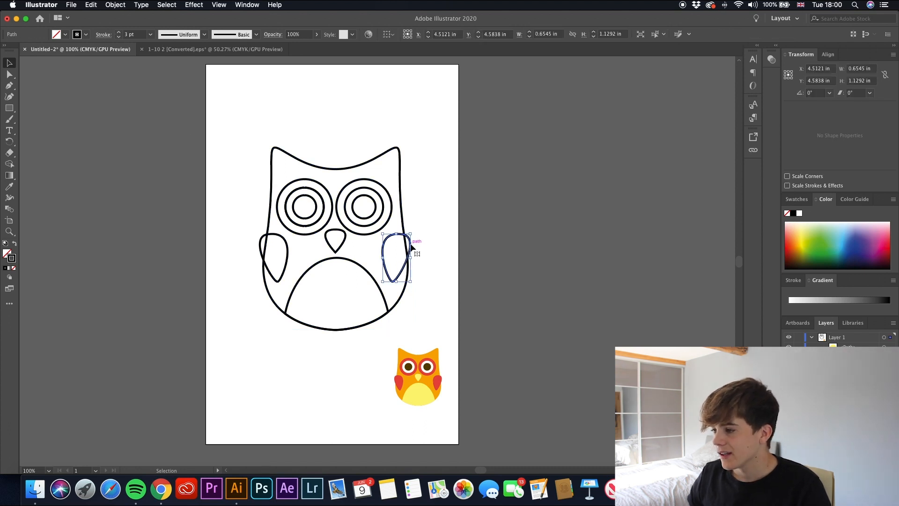
{"action": "left_click", "coordinate": [436, 262]}
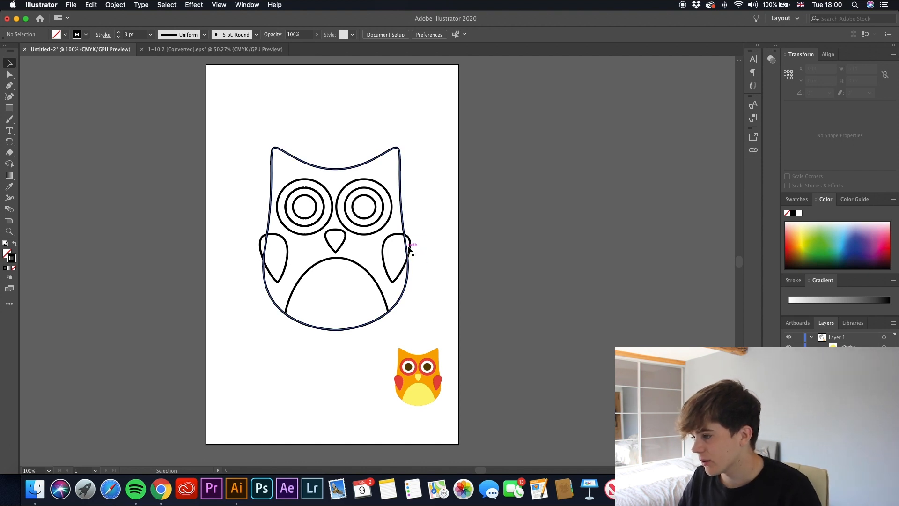
{"action": "left_click", "coordinate": [407, 268]}
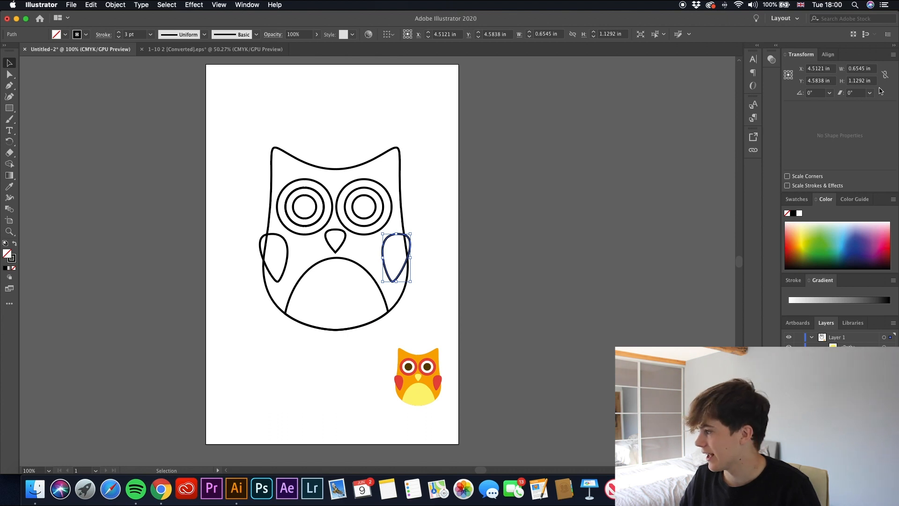
{"action": "left_click", "coordinate": [799, 214]}
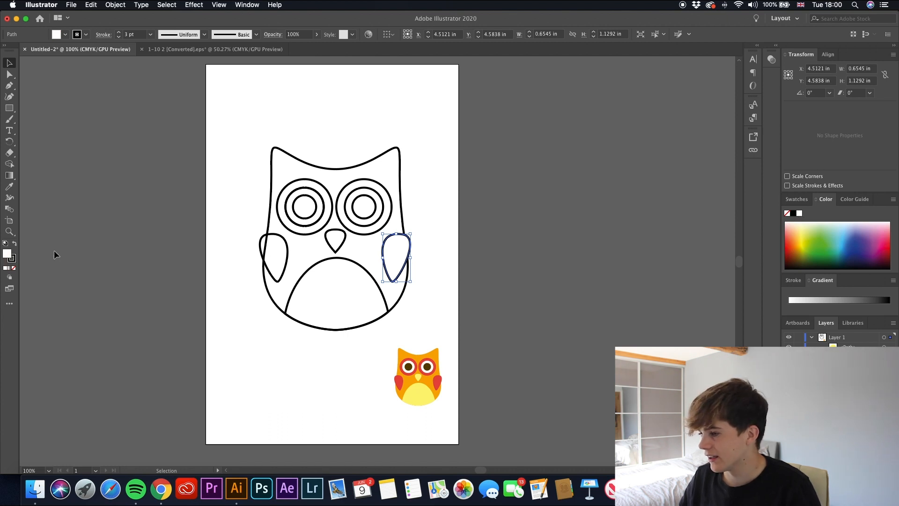
{"action": "left_click", "coordinate": [261, 253]}
{"action": "left_click", "coordinate": [799, 214]}
{"action": "left_click", "coordinate": [619, 219]}
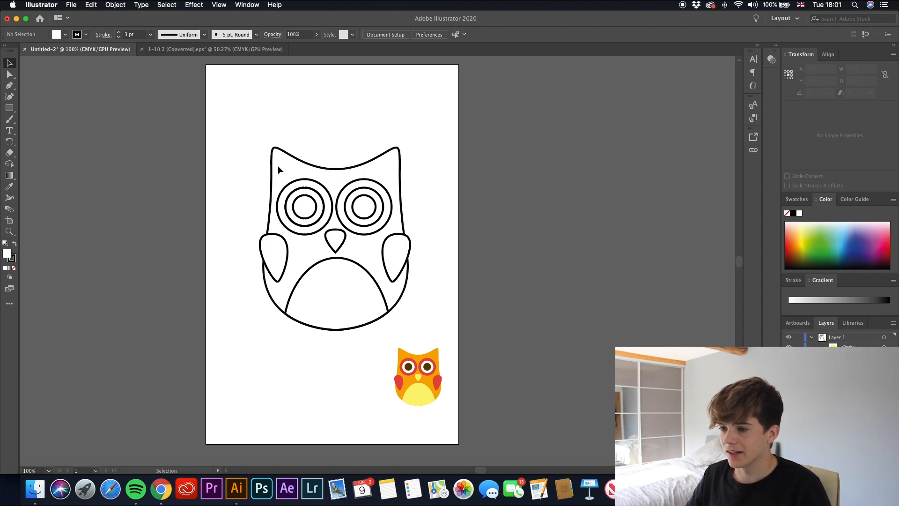
Add the number 1 as text on the owl's forehead and enlarge it to about 25 pt between the eyes
{"action": "left_click", "coordinate": [10, 133]}
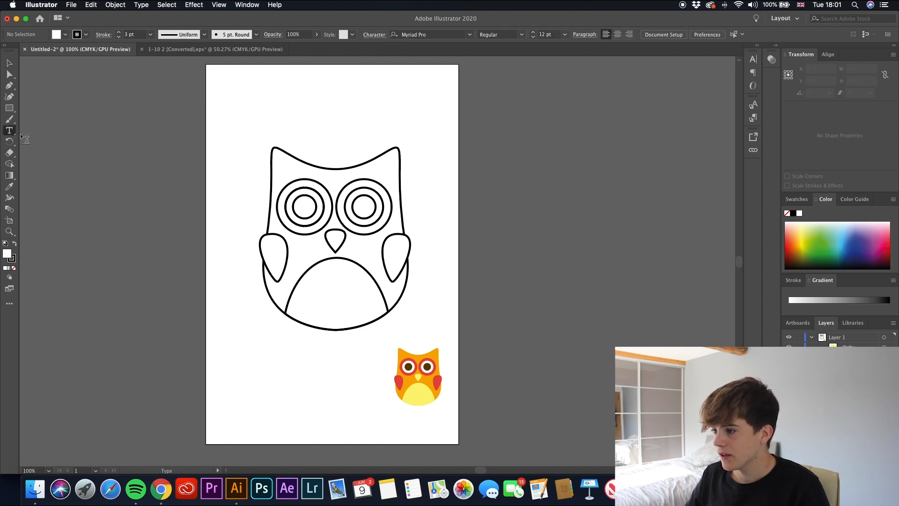
{"action": "left_click", "coordinate": [333, 179]}
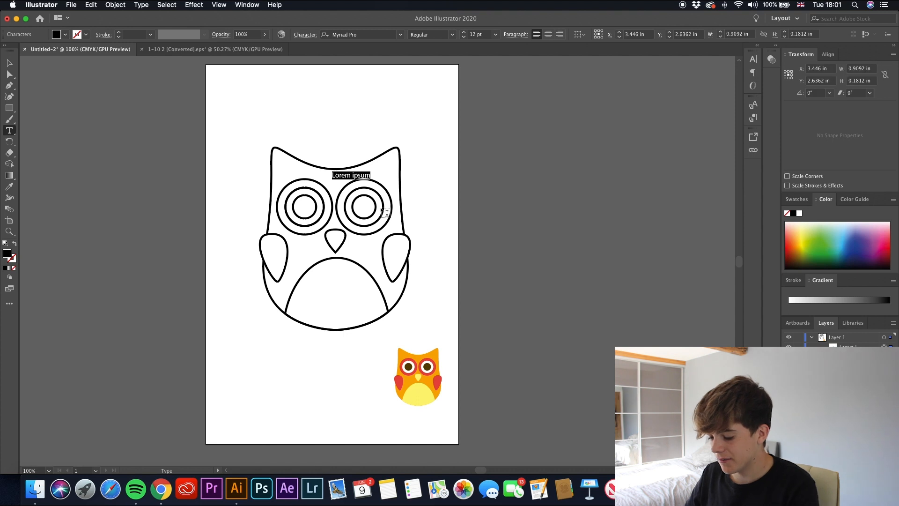
{"action": "type", "text": "1"}
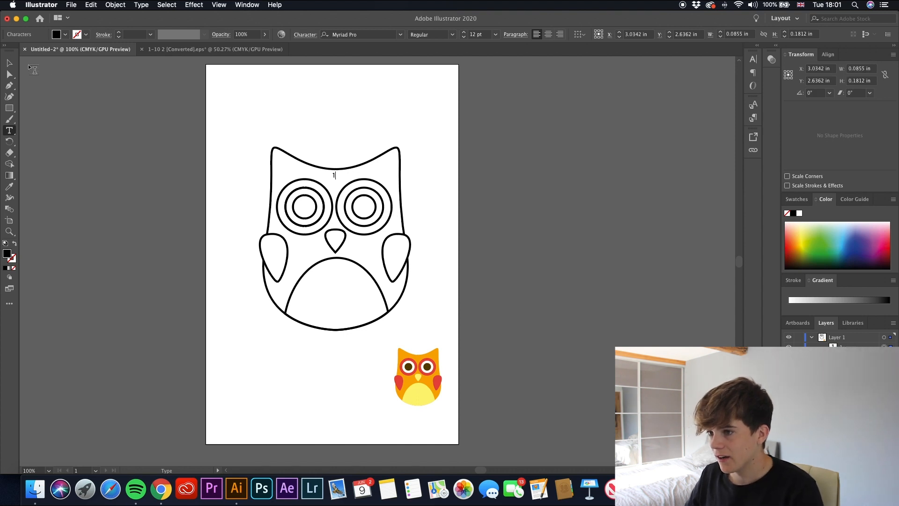
{"action": "left_click", "coordinate": [10, 63]}
{"action": "left_click_drag", "start_coordinate": [338, 180], "coordinate": [348, 190]}
{"action": "left_click", "coordinate": [347, 190]}
{"action": "left_click", "coordinate": [335, 185]}
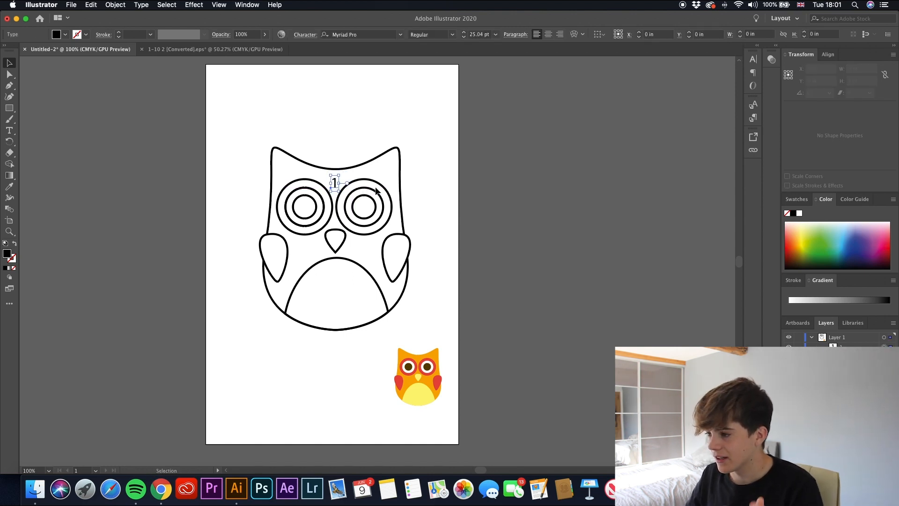
{"action": "left_click", "coordinate": [462, 191]}
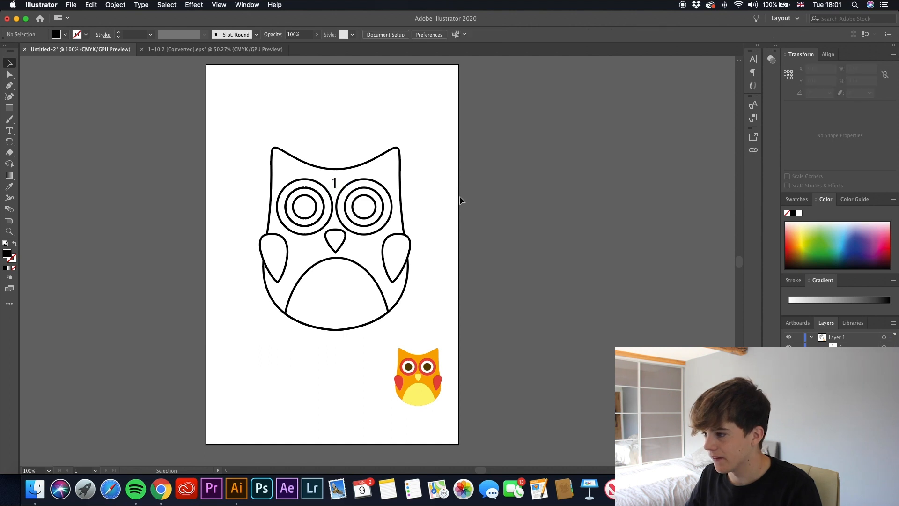
Copy the number 1 onto the left wing, change the copy to 2, and duplicate that 2 onto the right wing
{"action": "left_click", "coordinate": [336, 184]}
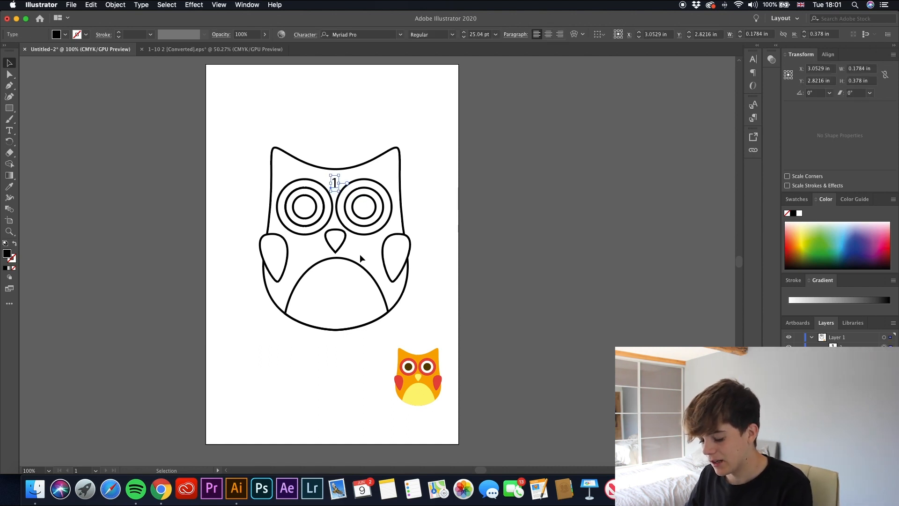
{"action": "left_click_drag", "start_coordinate": [334, 184], "coordinate": [273, 255]}
{"action": "double_click", "coordinate": [275, 252]}
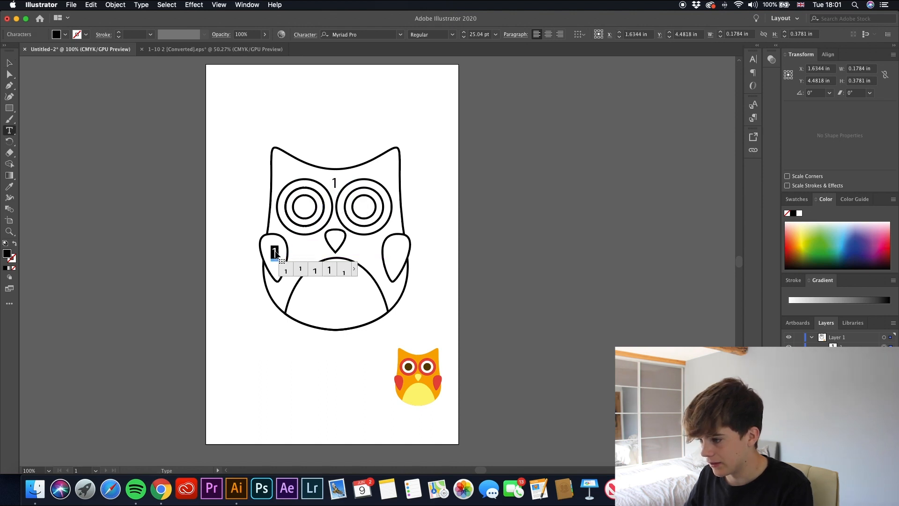
{"action": "type", "text": "2"}
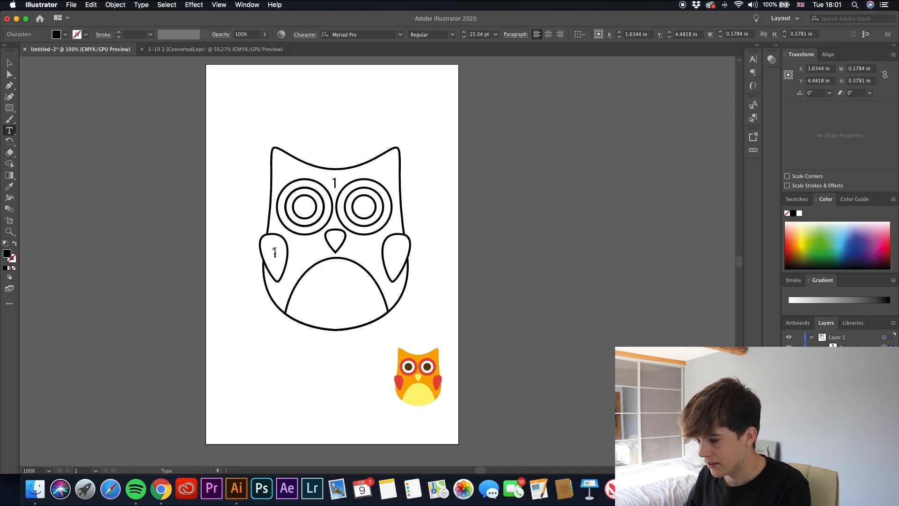
{"action": "double_click", "coordinate": [274, 252]}
{"action": "type", "text": "2"}
{"action": "key", "text": "Escape"}
{"action": "left_click_drag", "start_coordinate": [276, 255], "coordinate": [398, 256]}
{"action": "left_click", "coordinate": [485, 258]}
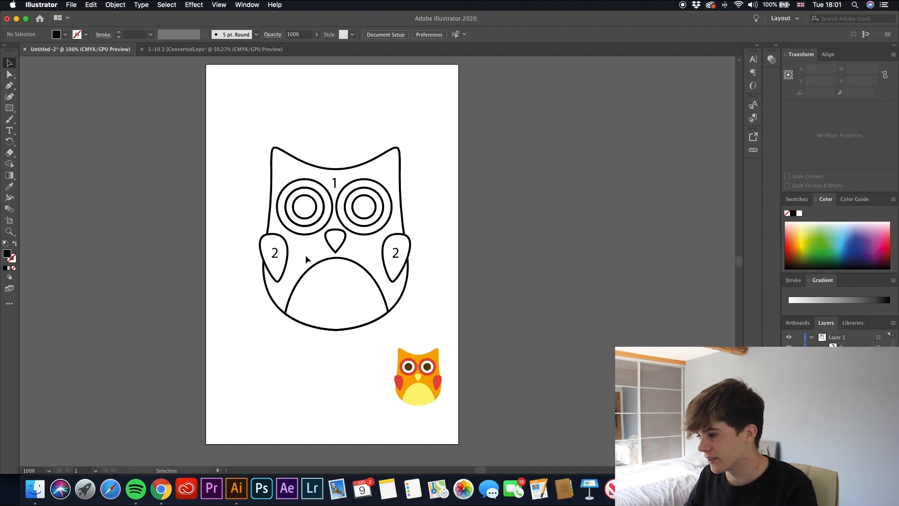
Copy the left wing's number onto the owl's belly and change the copy to 3
{"action": "left_click", "coordinate": [274, 253]}
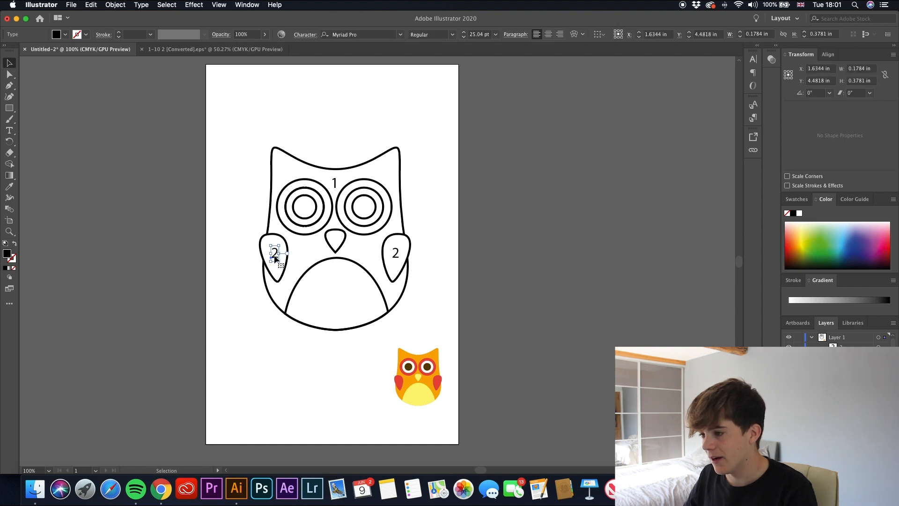
{"action": "left_click_drag", "start_coordinate": [276, 253], "coordinate": [337, 293]}
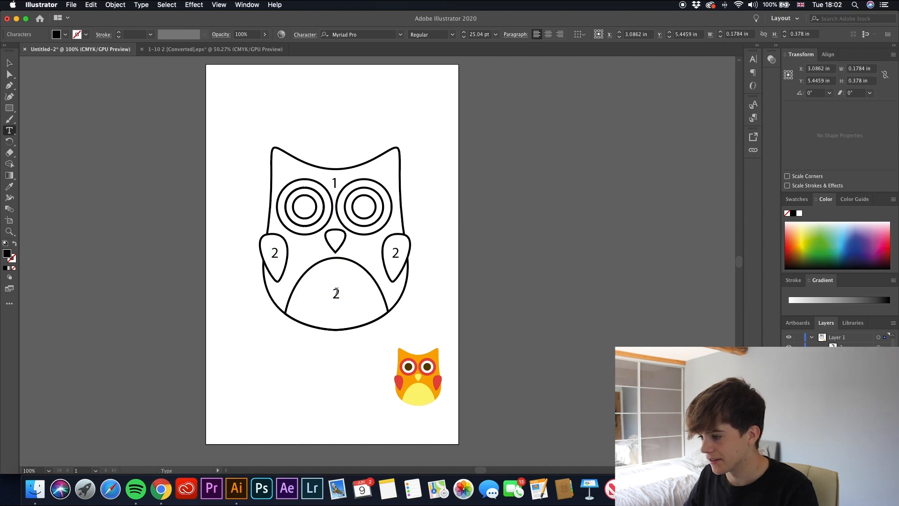
{"action": "double_click", "coordinate": [335, 293]}
{"action": "type", "text": "3"}
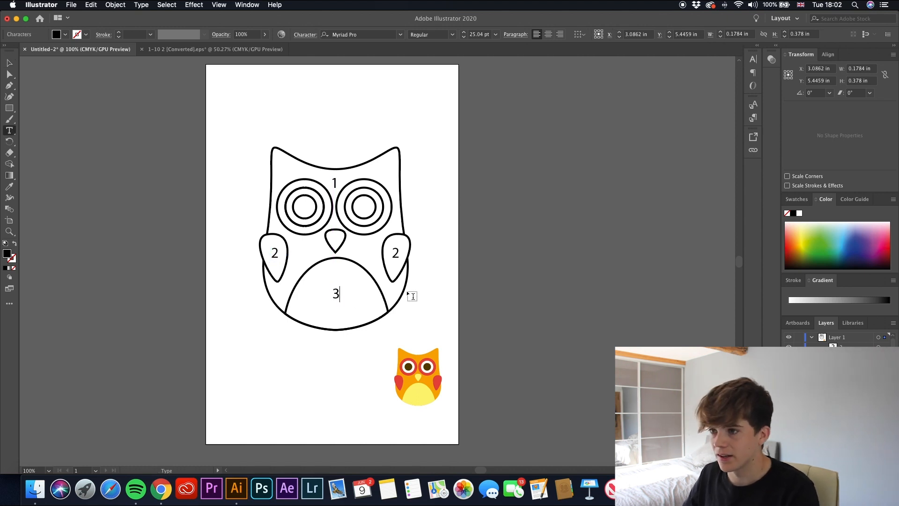
Duplicate the belly's number 3 and centre the copy inside the owl's beak
{"action": "left_click", "coordinate": [9, 63]}
{"action": "left_click_drag", "start_coordinate": [335, 293], "coordinate": [336, 241]}
{"action": "left_click", "coordinate": [501, 257]}
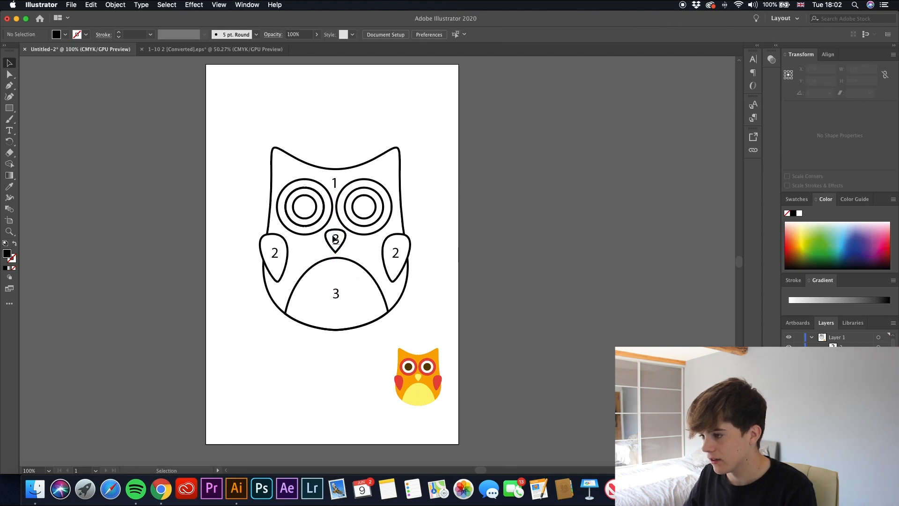
{"action": "left_click", "coordinate": [335, 240]}
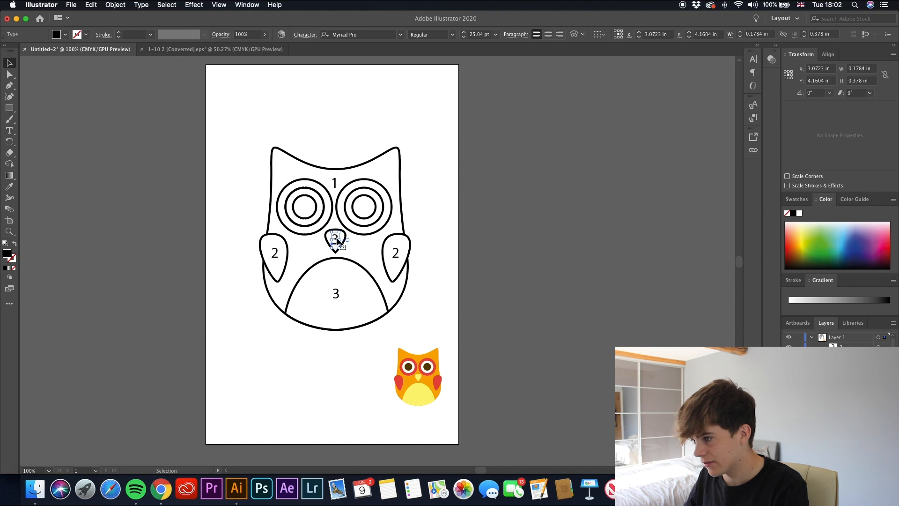
{"action": "left_click", "coordinate": [484, 246]}
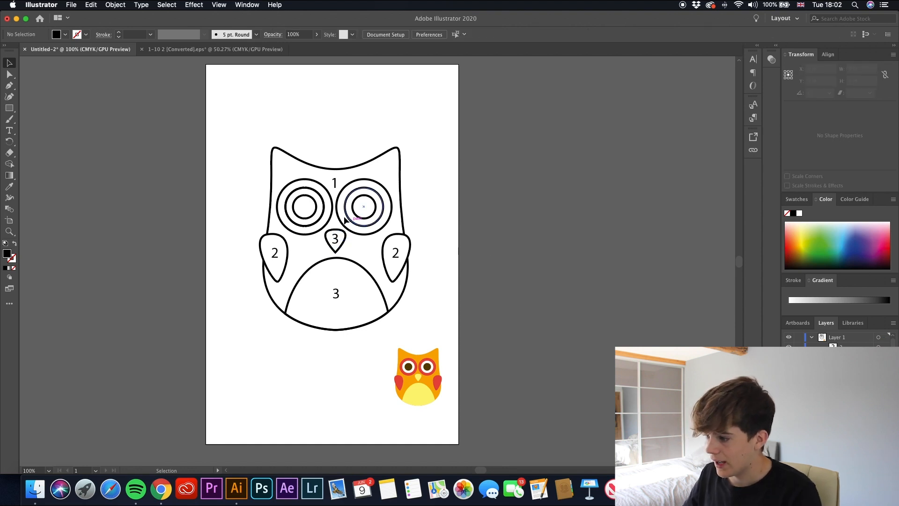
Copy the wing's 2 into the left eye's outer ring, shrink it to about 17 pt, and duplicate it into the right eye's outer ring
{"action": "left_click", "coordinate": [275, 253]}
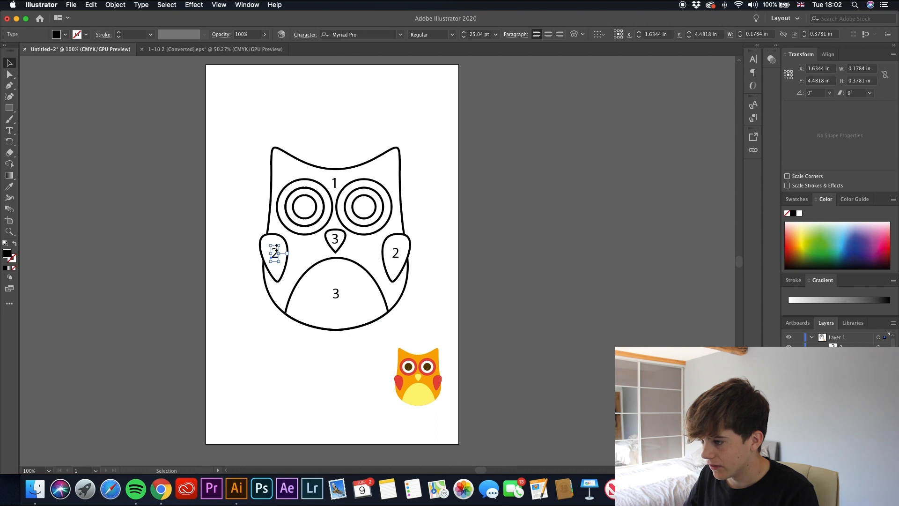
{"action": "left_click_drag", "start_coordinate": [275, 255], "coordinate": [328, 201]}
{"action": "left_click", "coordinate": [334, 220]}
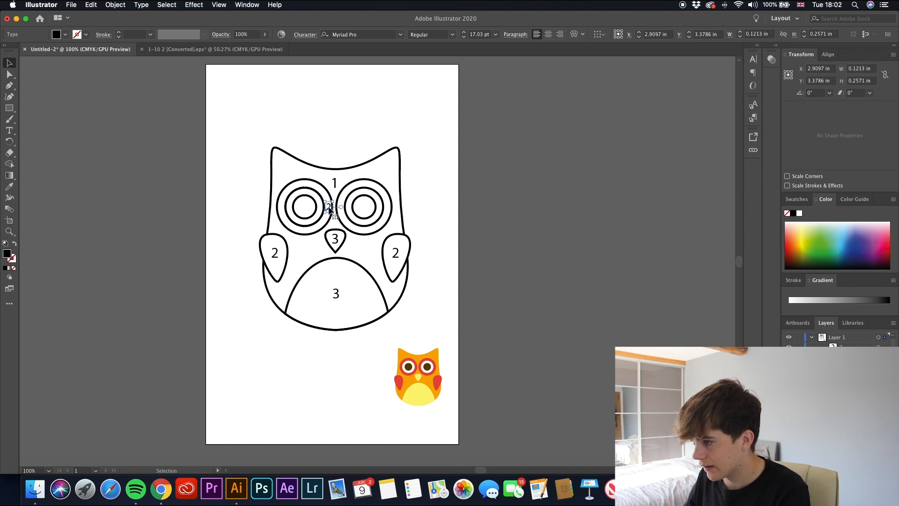
{"action": "left_click", "coordinate": [572, 244]}
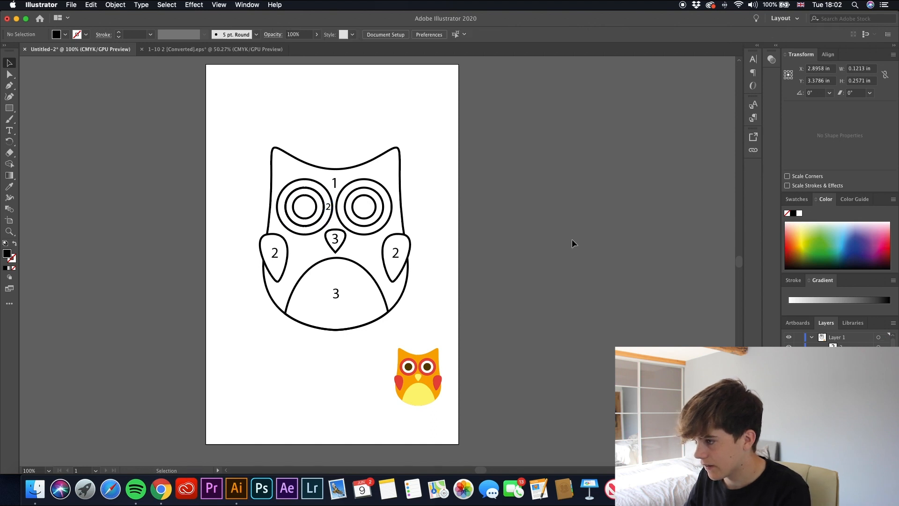
{"action": "left_click", "coordinate": [330, 209]}
{"action": "left_click_drag", "start_coordinate": [329, 208], "coordinate": [342, 210]}
{"action": "left_click", "coordinate": [510, 253]}
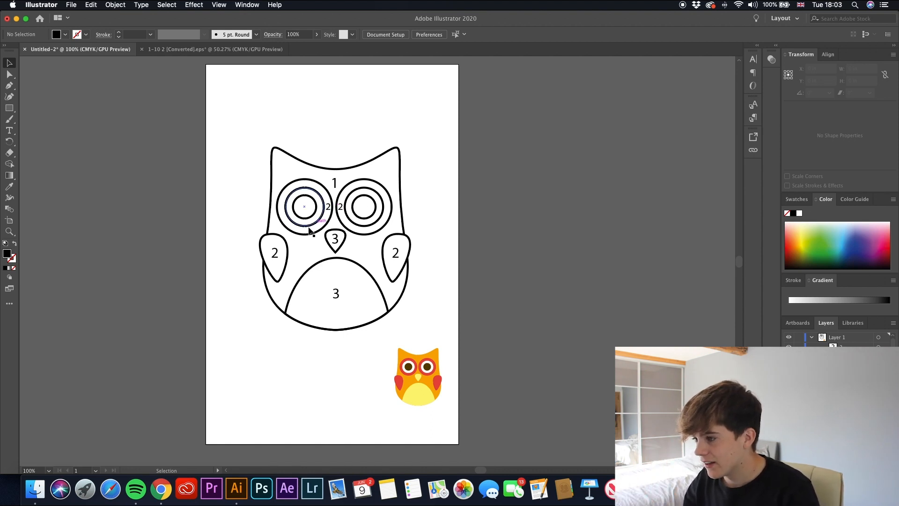
Copy the wing's number into the left pupil, change it to 4, and place a matching 4 in the right pupil
{"action": "left_click", "coordinate": [276, 254]}
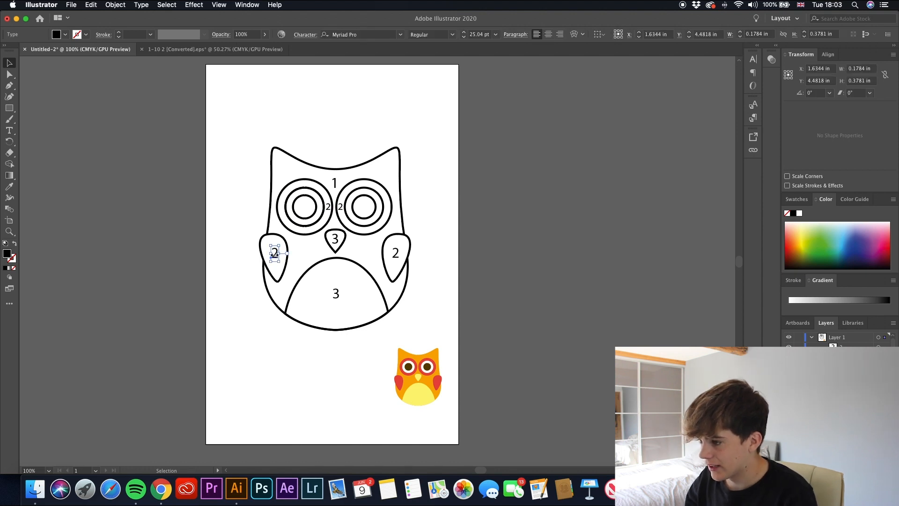
{"action": "left_click_drag", "start_coordinate": [276, 255], "coordinate": [305, 209]}
{"action": "key", "text": "t"}
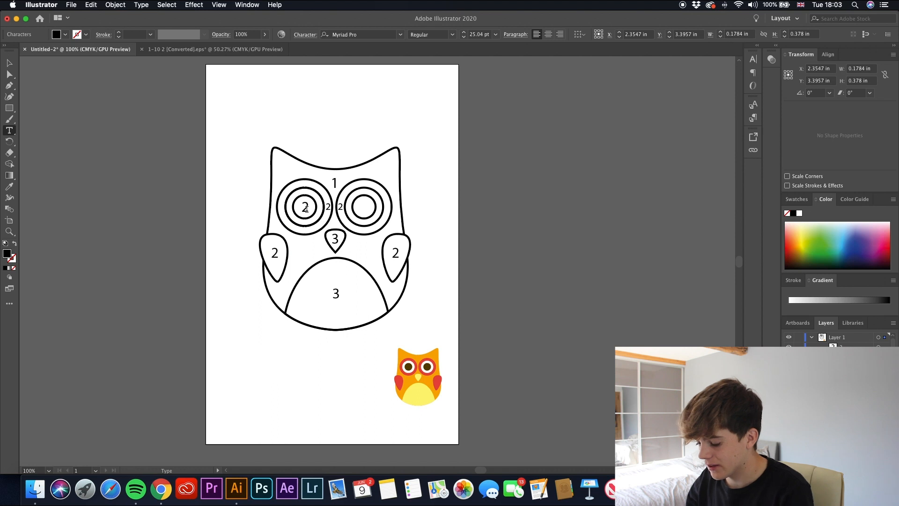
{"action": "double_click", "coordinate": [306, 209]}
{"action": "type", "text": "4"}
{"action": "key", "text": "Escape"}
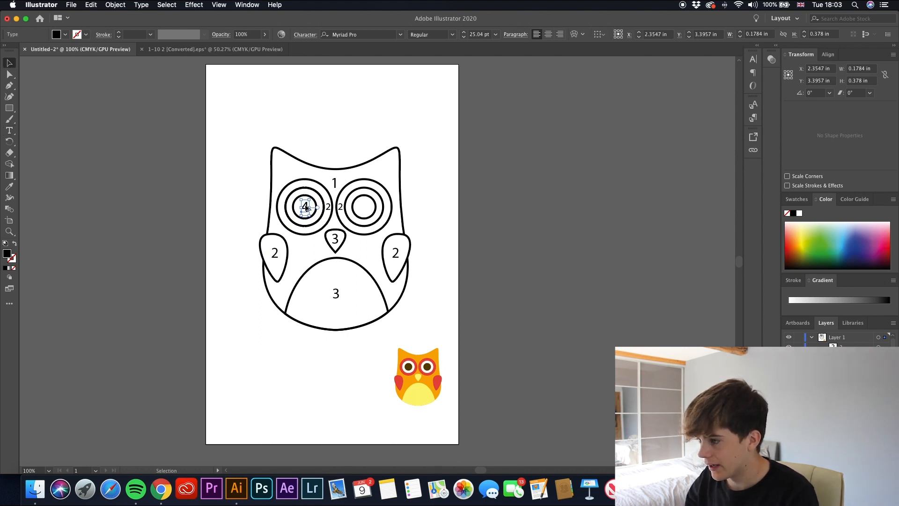
{"action": "left_click", "coordinate": [487, 233]}
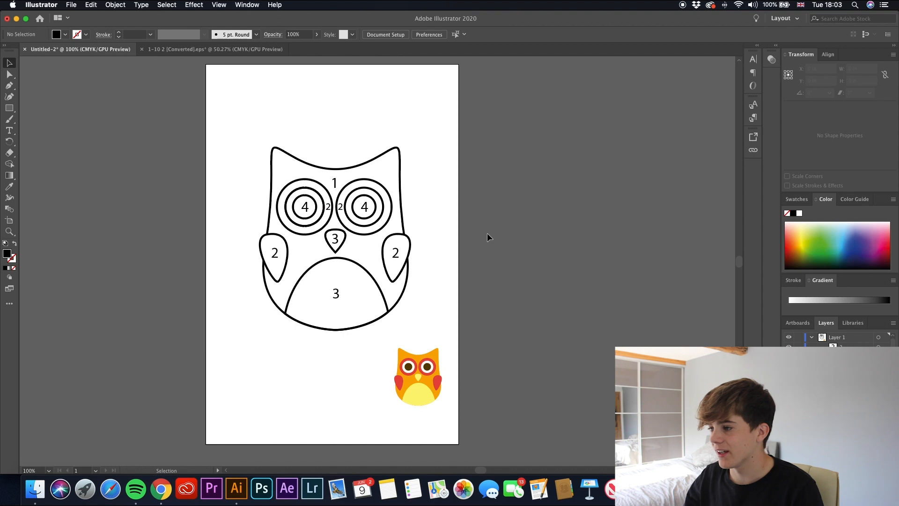
{"action": "left_click", "coordinate": [364, 208]}
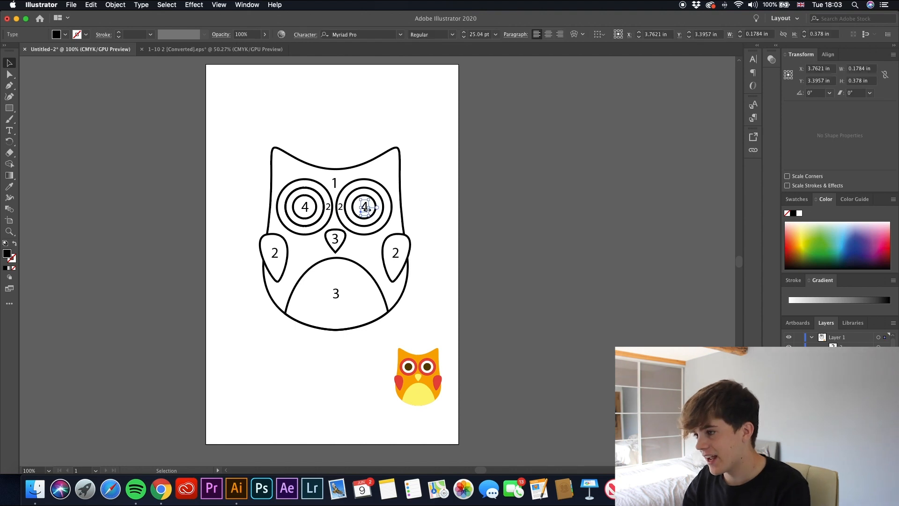
{"action": "left_click", "coordinate": [458, 233]}
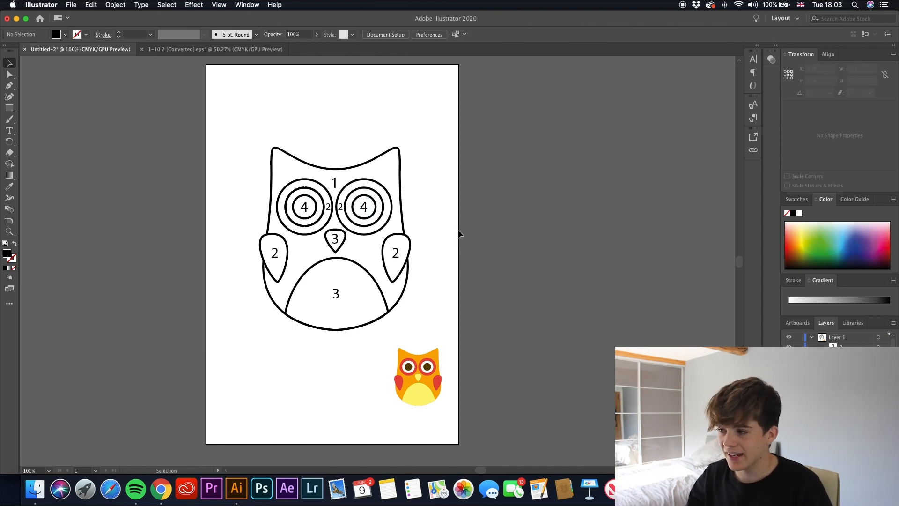
Nudge the number 1 on the owl's forehead slightly up and left, and delete the small coloured reference owl
{"action": "left_click", "coordinate": [336, 184]}
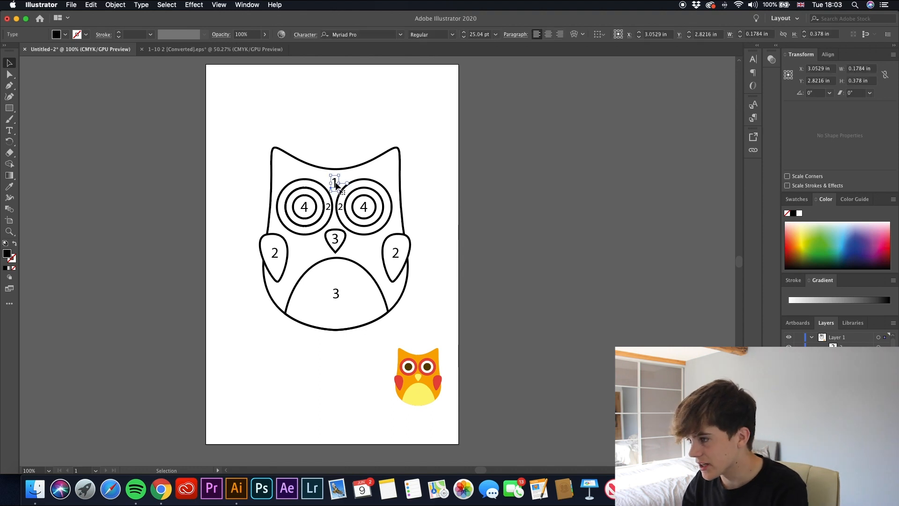
{"action": "key", "text": "Left"}
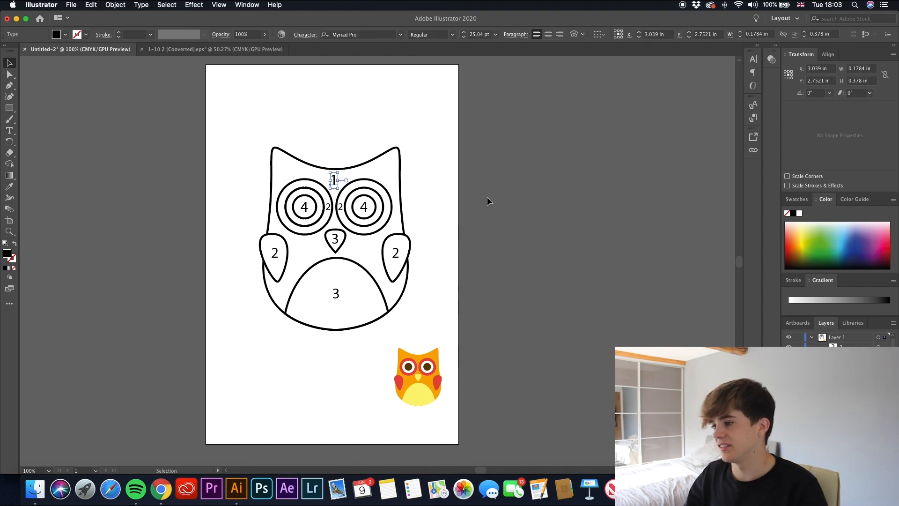
{"action": "left_click", "coordinate": [487, 197]}
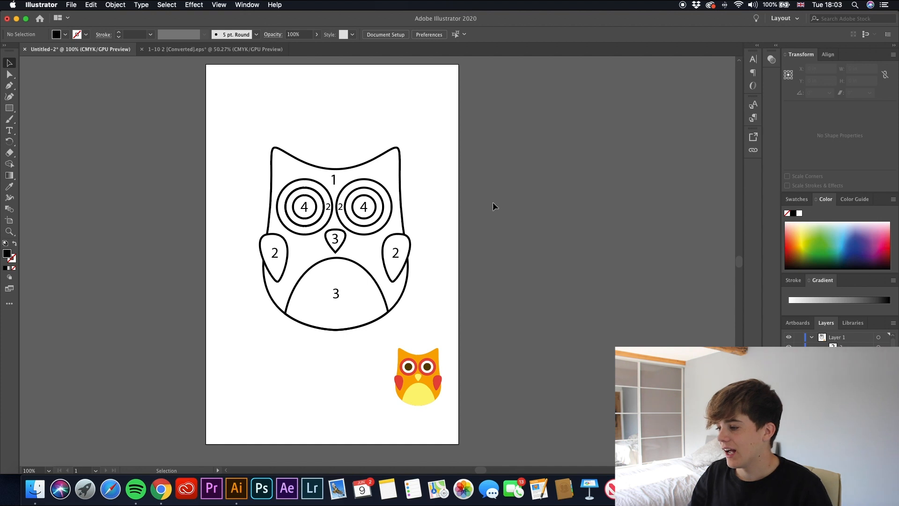
{"action": "left_click", "coordinate": [396, 355]}
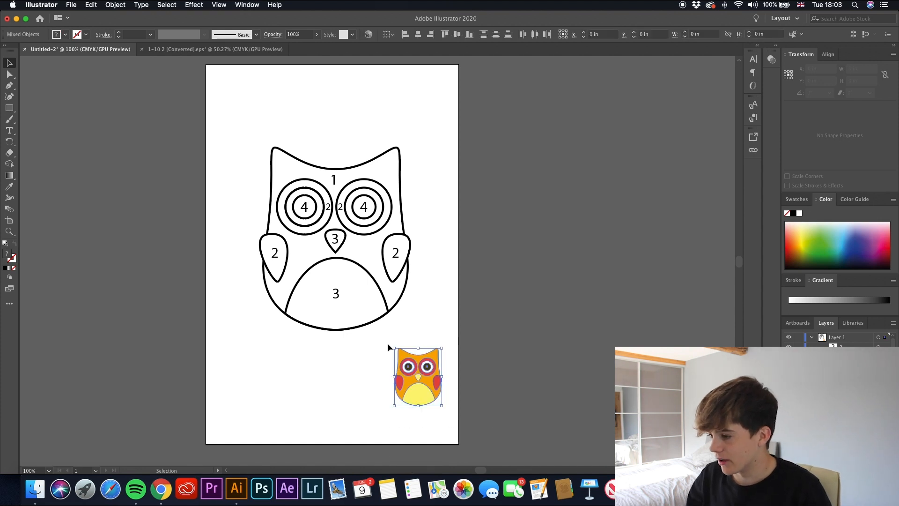
{"action": "key", "text": "Delete"}
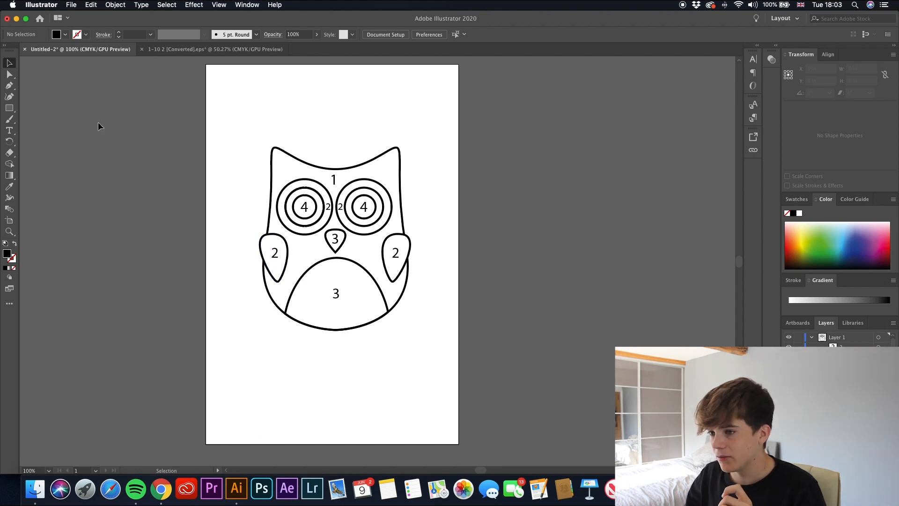
Start a colour legend below the owl with the text "1- Orange" and, beside it, "2 - Red"
{"action": "left_click", "coordinate": [9, 132]}
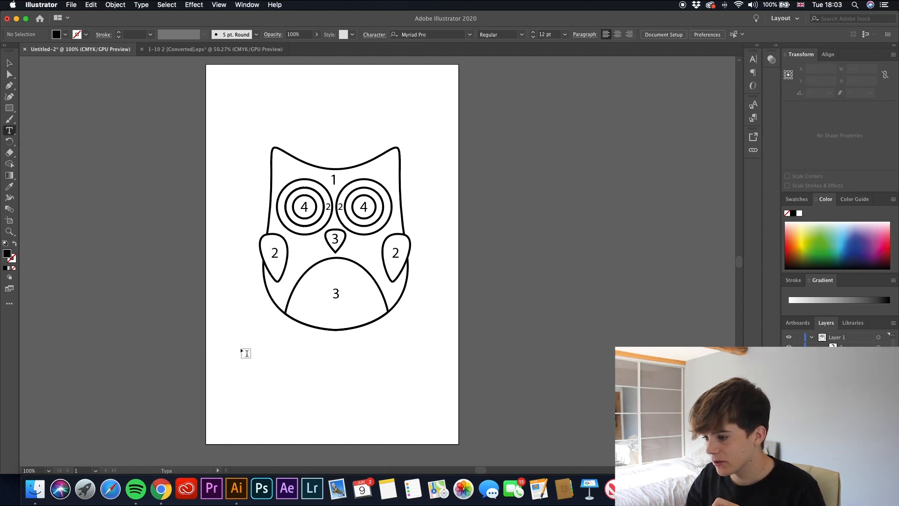
{"action": "left_click", "coordinate": [223, 361]}
{"action": "type", "text": "2 - Red"}
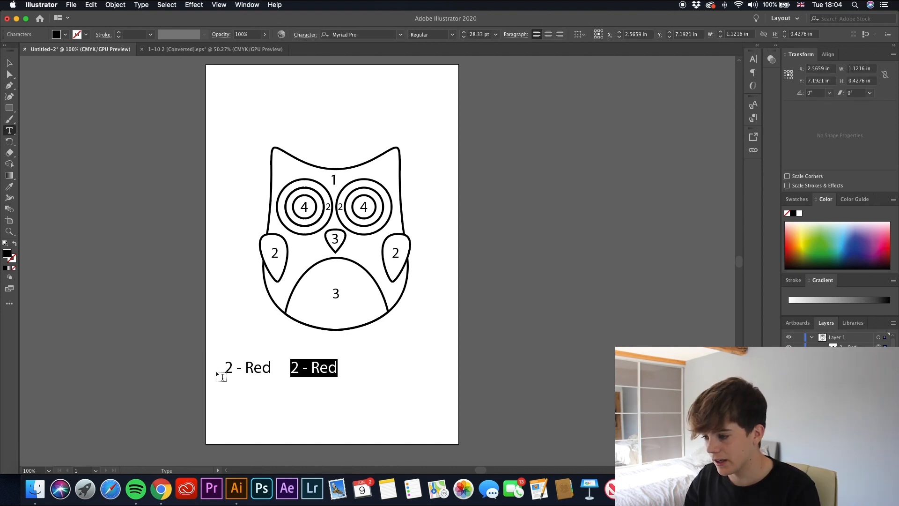
{"action": "double_click", "coordinate": [229, 368]}
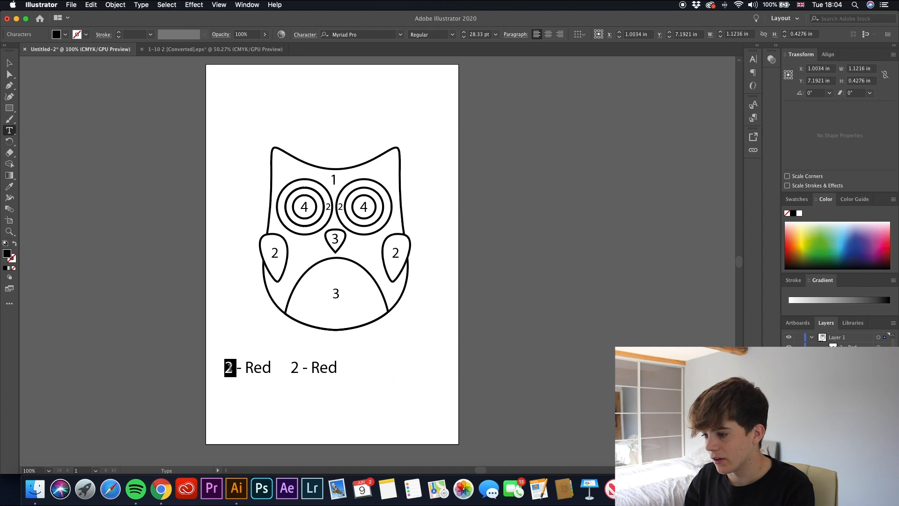
{"action": "type", "text": "1"}
{"action": "left_click_drag", "start_coordinate": [266, 368], "coordinate": [241, 367]}
{"action": "type", "text": "Orange"}
Duplicate the "2 - Red" legend entry further along the same row and change the copy to "3 - Yellow"
{"action": "left_click_drag", "start_coordinate": [323, 369], "coordinate": [391, 369]}
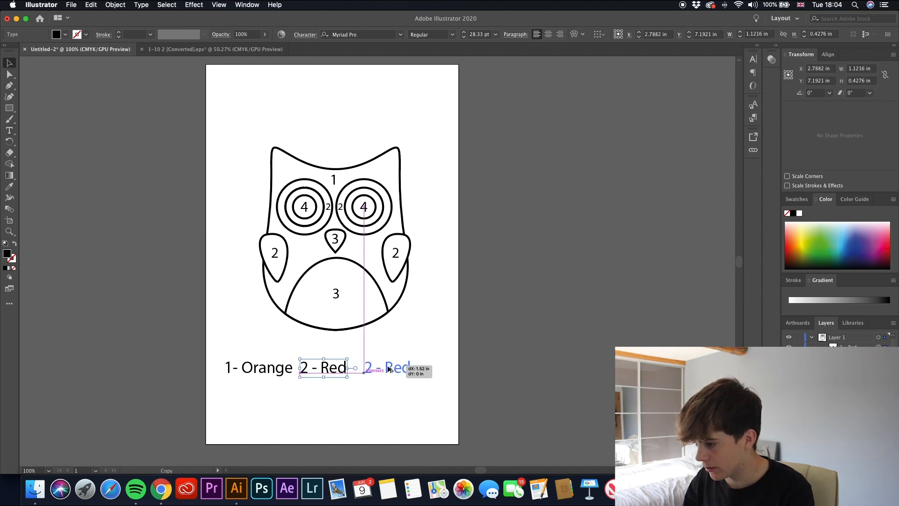
{"action": "left_click", "coordinate": [328, 370]}
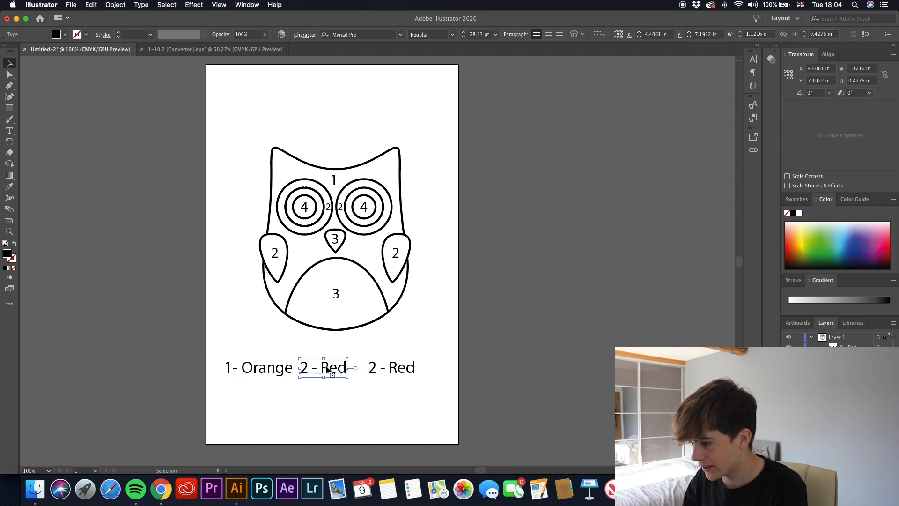
{"action": "triple_click", "coordinate": [387, 368]}
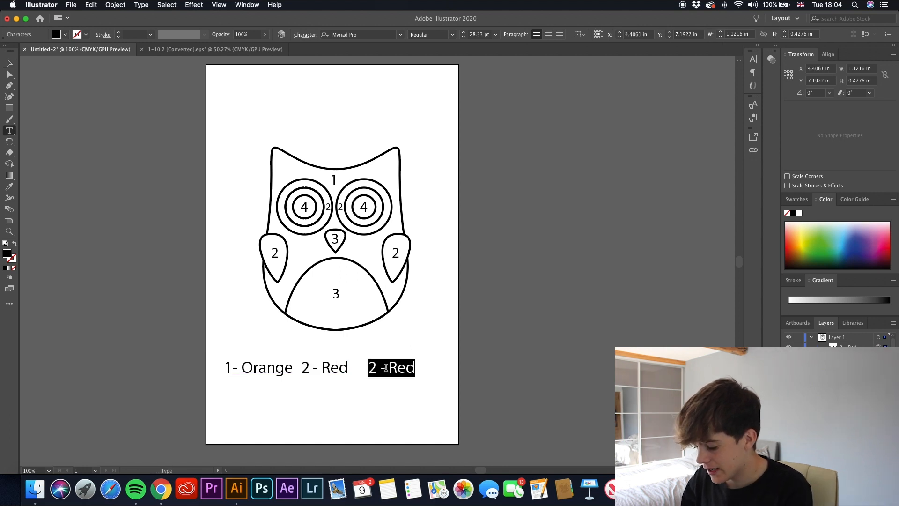
{"action": "type", "text": "3"}
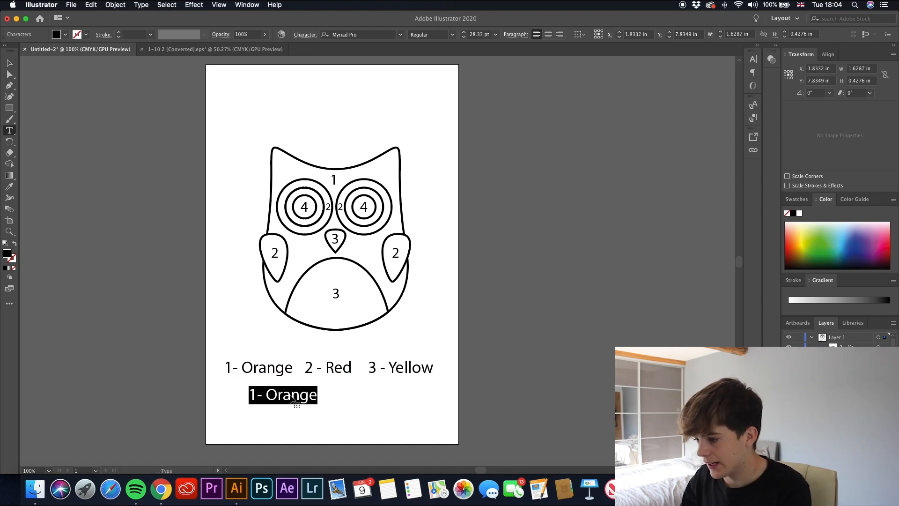
Change the legend copy in the second row to "4 - Brown" and centre it beneath the first row
{"action": "type", "text": "4 - Br"}
{"action": "type", "text": "own"}
{"action": "key", "text": "Escape"}
{"action": "left_click_drag", "start_coordinate": [296, 397], "coordinate": [336, 397]}
{"action": "left_click", "coordinate": [462, 349]}
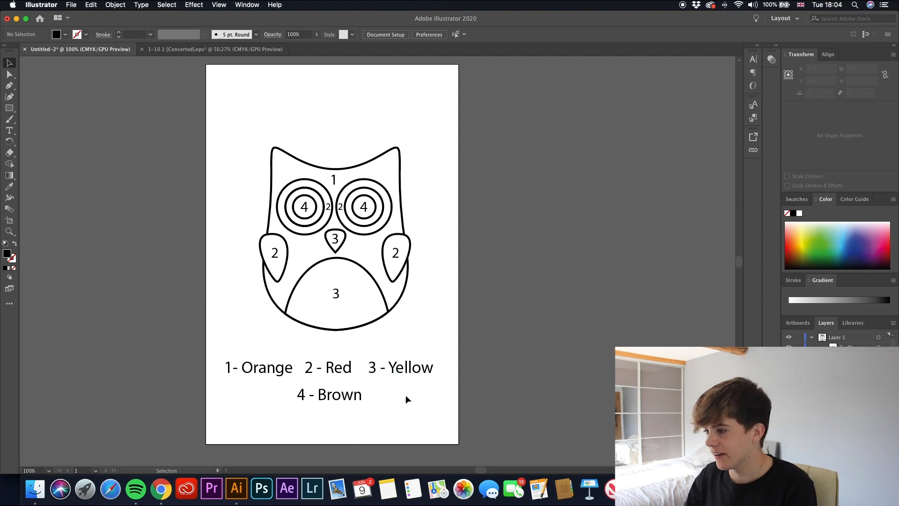
Move the whole numbered owl together with its colour legend about 0.28 in up the page
{"action": "scroll", "coordinate": [404, 392], "scroll_direction": "up", "scroll_amount": 2}
{"action": "left_click_drag", "start_coordinate": [465, 454], "coordinate": [207, 155]}
{"action": "key", "text": "Up"}
{"action": "key", "text": "Up"}
{"action": "key", "text": "Up"}
{"action": "key", "text": "Up"}
{"action": "key", "text": "Up"}
{"action": "key", "text": "Up"}
{"action": "key", "text": "Up"}
{"action": "key", "text": "Up"}
{"action": "key", "text": "Up"}
{"action": "key", "text": "Up"}
{"action": "key", "text": "Up"}
{"action": "key", "text": "Up"}
{"action": "key", "text": "Up"}
{"action": "key", "text": "Up"}
{"action": "key", "text": "Up"}
{"action": "key", "text": "Up"}
{"action": "key", "text": "Up"}
{"action": "key", "text": "Up"}
{"action": "key", "text": "Up"}
{"action": "key", "text": "Up"}
Nudge the "2 - Red" legend entry slightly right, and shift the numbered owl slightly left and up
{"action": "left_click", "coordinate": [330, 383]}
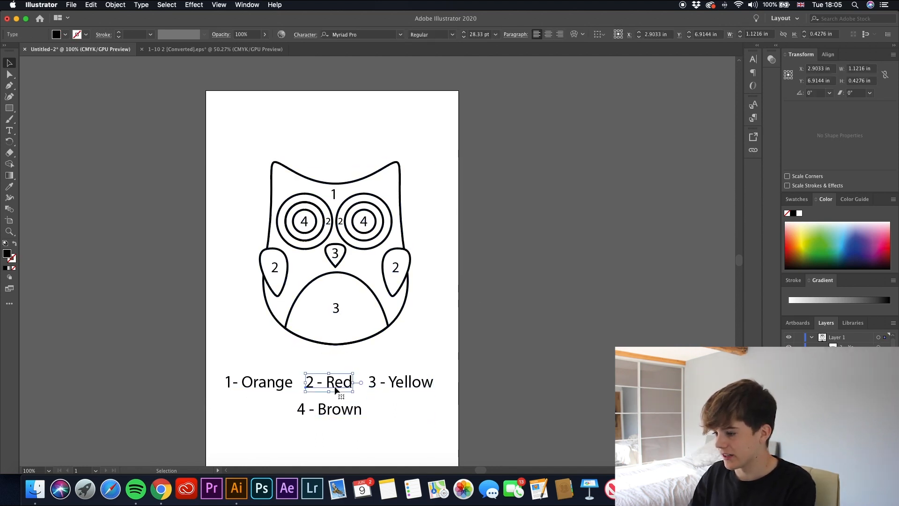
{"action": "left_click", "coordinate": [462, 395]}
{"action": "left_click_drag", "start_coordinate": [424, 344], "coordinate": [233, 129]}
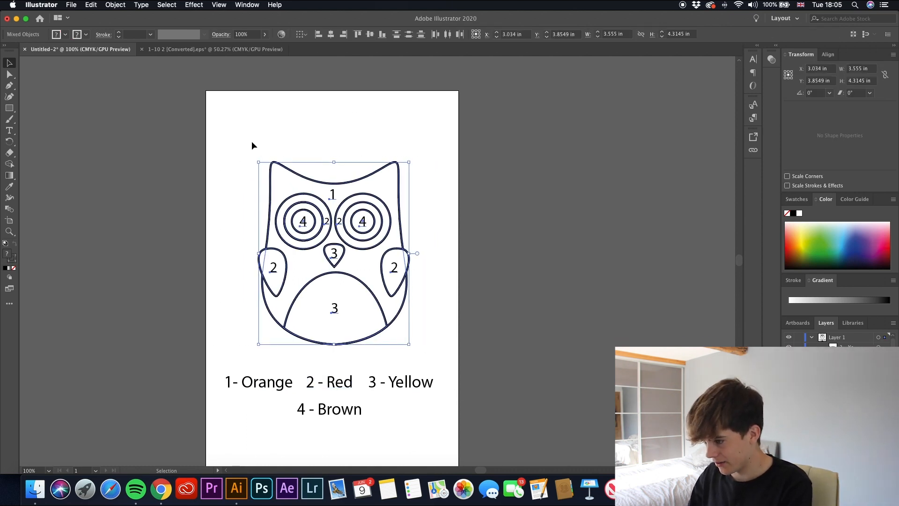
{"action": "left_click", "coordinate": [446, 243]}
{"action": "scroll", "coordinate": [489, 271], "scroll_direction": "down", "scroll_amount": 1}
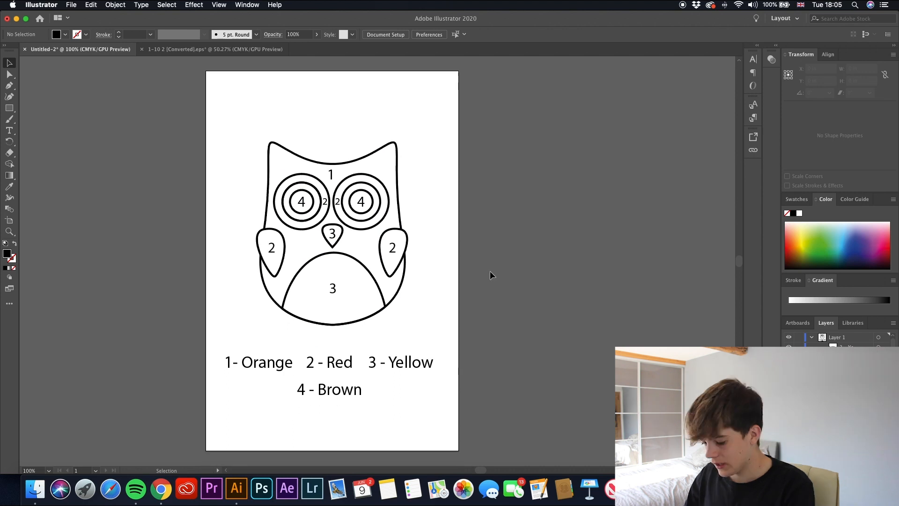
{"action": "scroll", "coordinate": [351, 235], "scroll_direction": "down", "scroll_amount": 1}
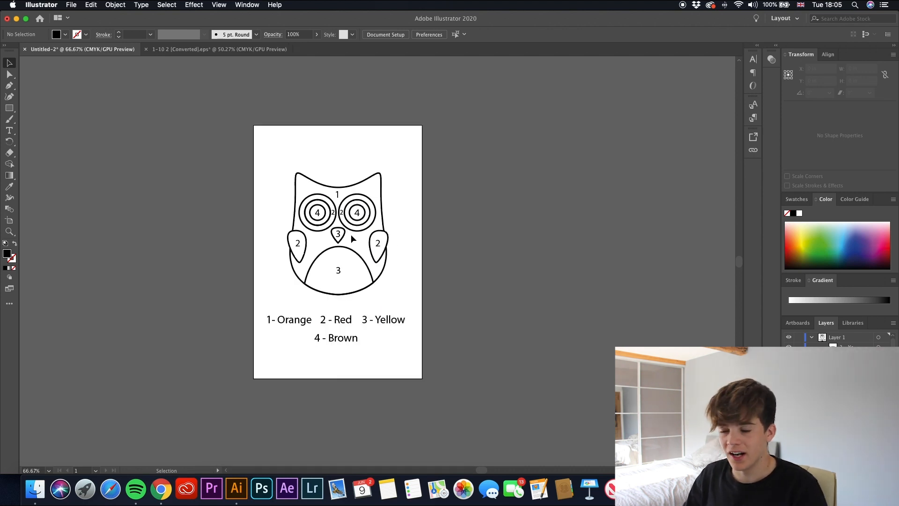
{"action": "left_click_drag", "start_coordinate": [351, 234], "coordinate": [285, 162]}
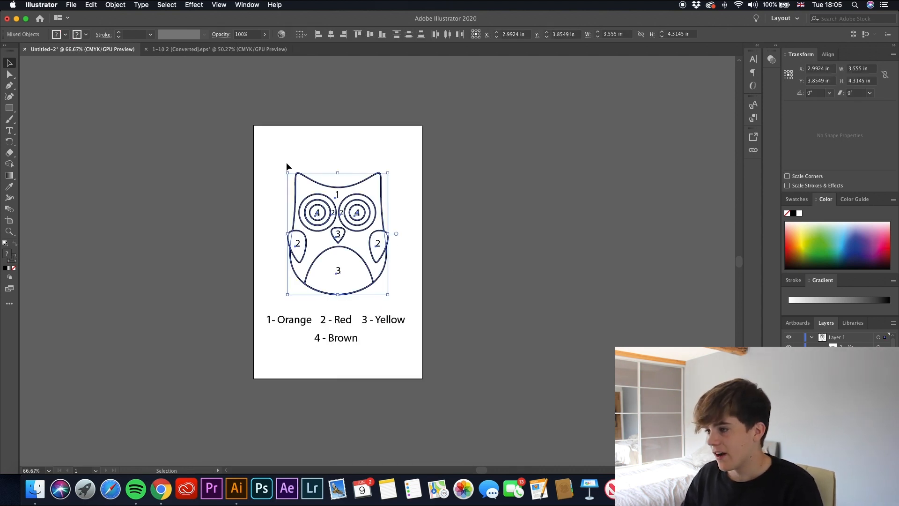
{"action": "left_click", "coordinate": [493, 265]}
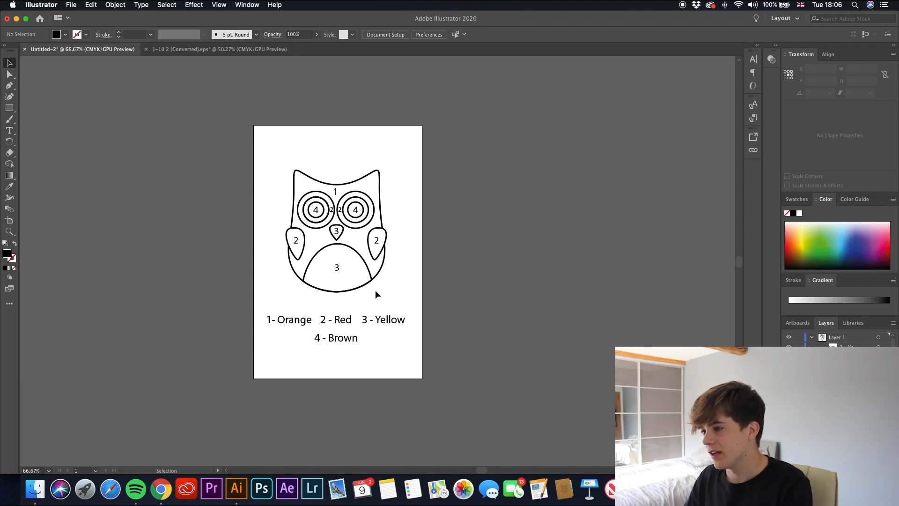
Copy the owl with its legend, and create a new Keynote presentation using the Basic White theme
{"action": "left_click_drag", "start_coordinate": [226, 99], "coordinate": [443, 383]}
{"action": "key", "text": "super+c"}
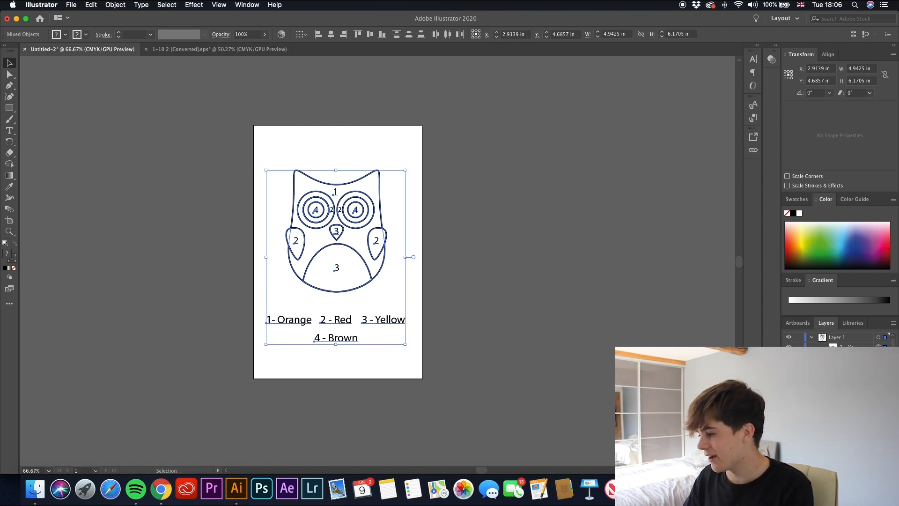
{"action": "left_click", "coordinate": [578, 483]}
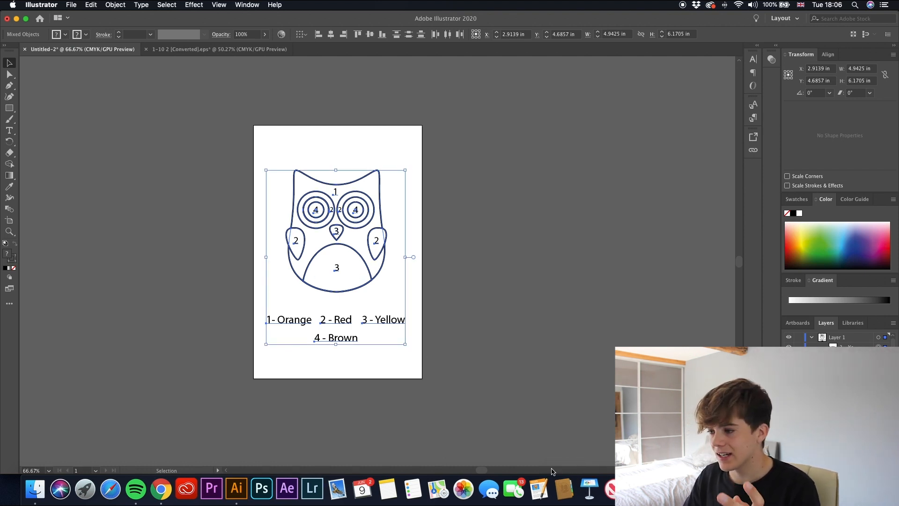
{"action": "left_click", "coordinate": [294, 274]}
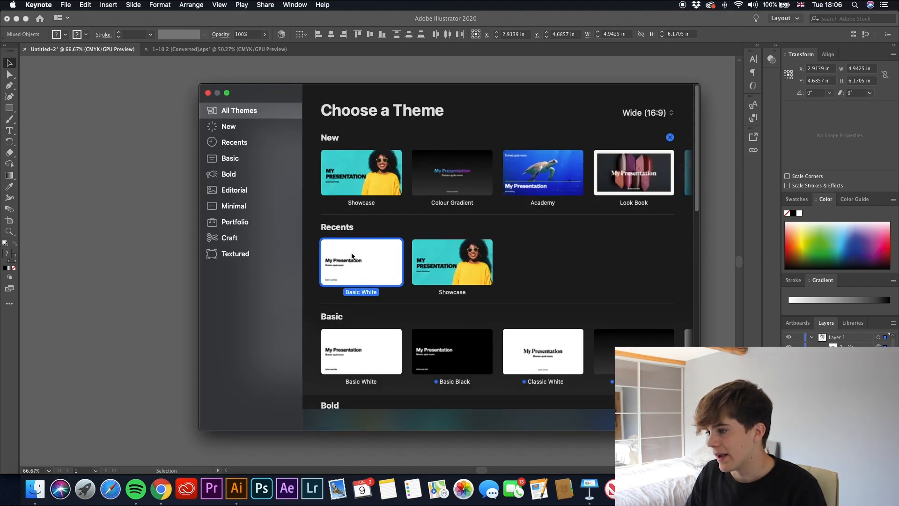
{"action": "double_click", "coordinate": [351, 256]}
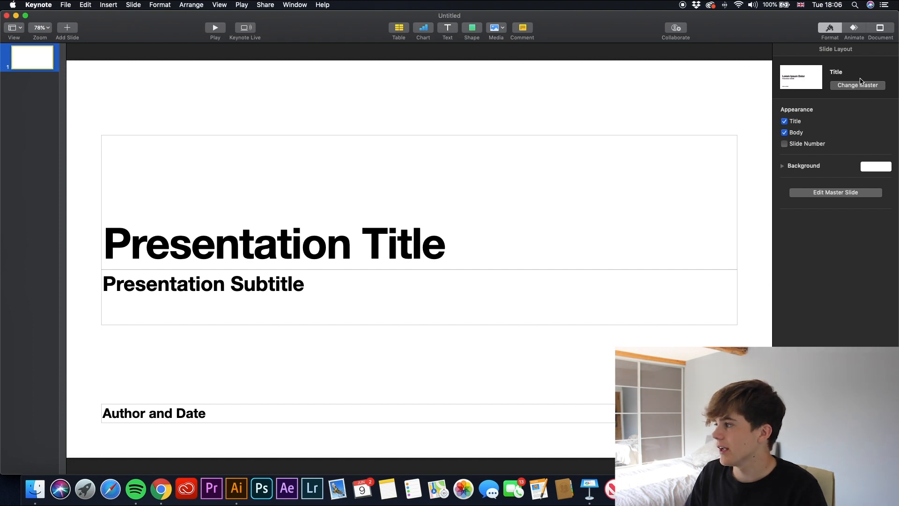
Open the custom slide size settings for the presentation
{"action": "left_click", "coordinate": [877, 32]}
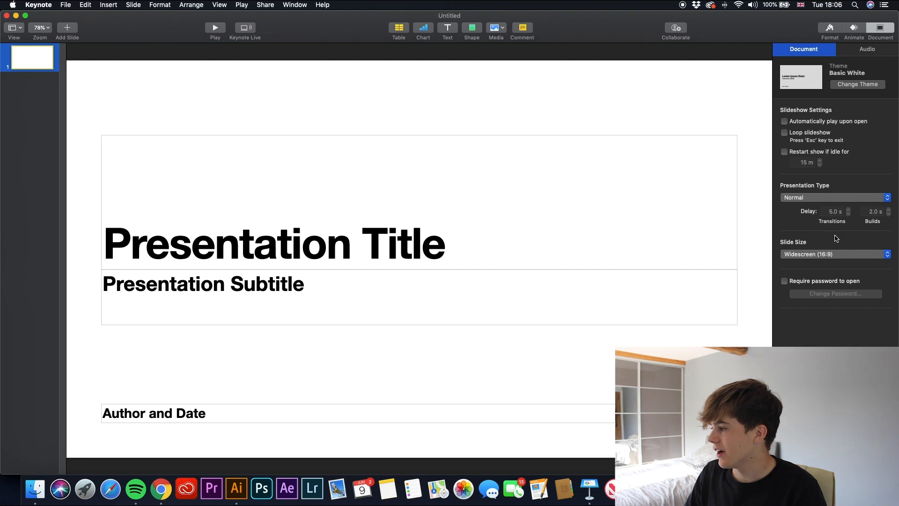
{"action": "left_click", "coordinate": [841, 258]}
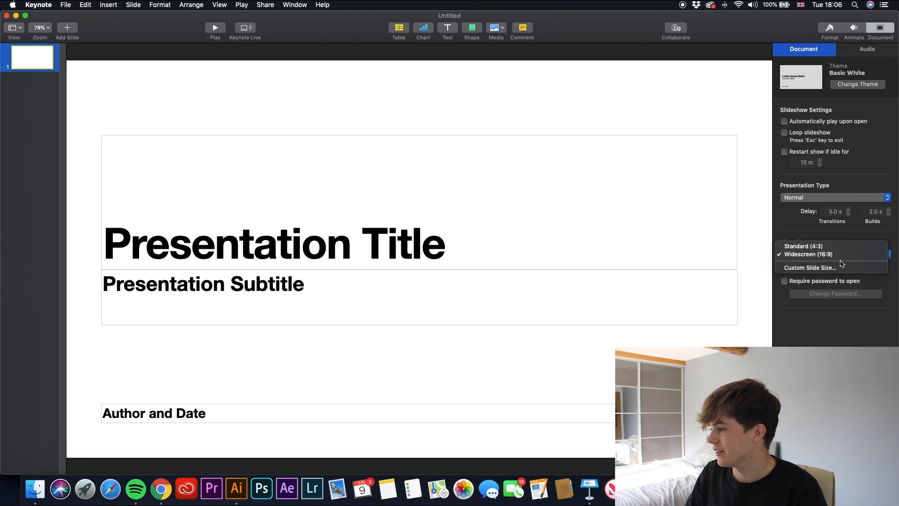
{"action": "left_click", "coordinate": [819, 266]}
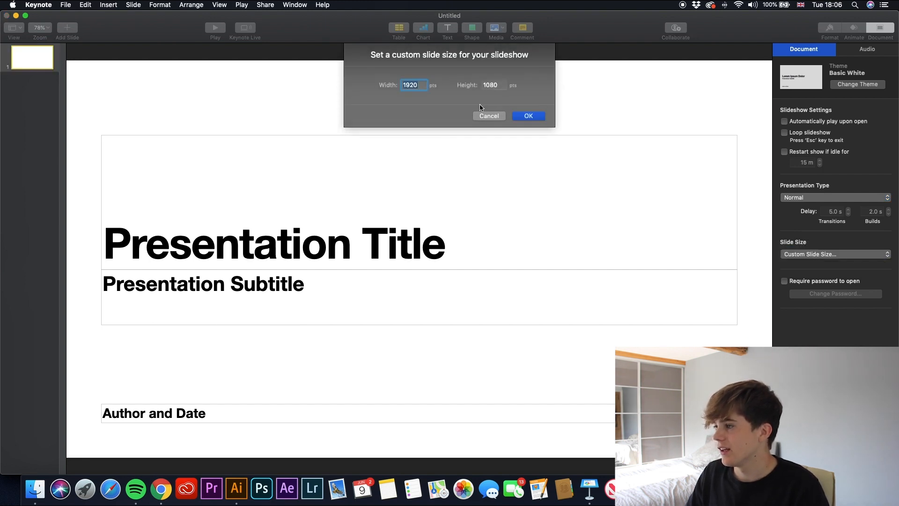
Switch to Chrome and convert 6 inches and 9 inches to points with a Google search
{"action": "left_click", "coordinate": [160, 489]}
{"action": "left_click", "coordinate": [382, 22]}
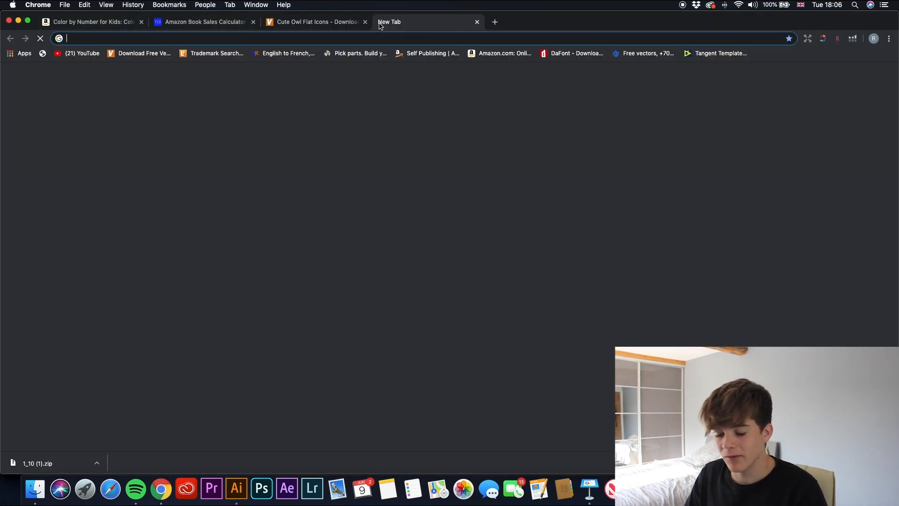
{"action": "type", "text": "6 inches"}
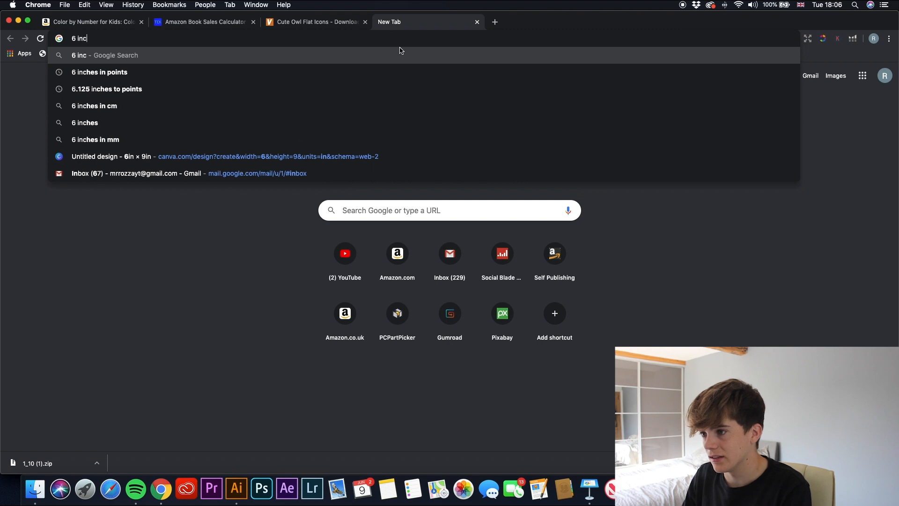
{"action": "key", "text": "Down"}
{"action": "key", "text": "Down"}
{"action": "key", "text": "Return"}
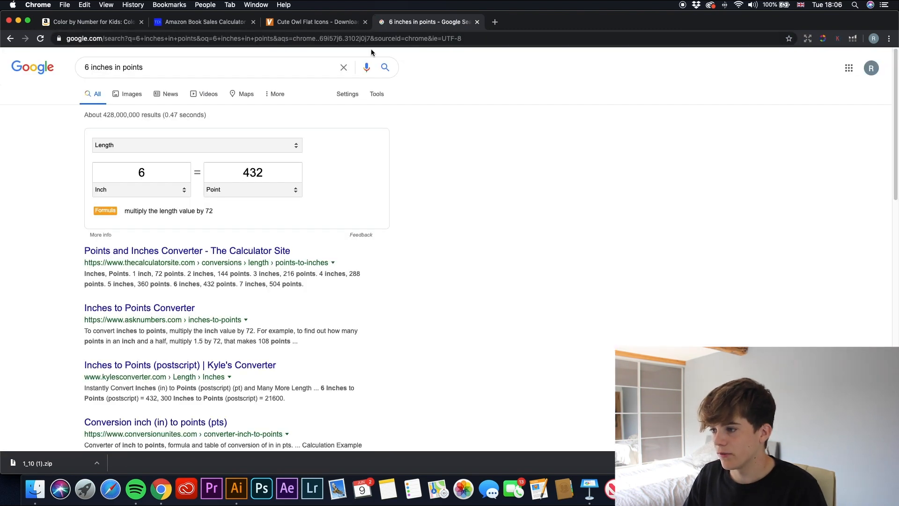
{"action": "double_click", "coordinate": [140, 181]}
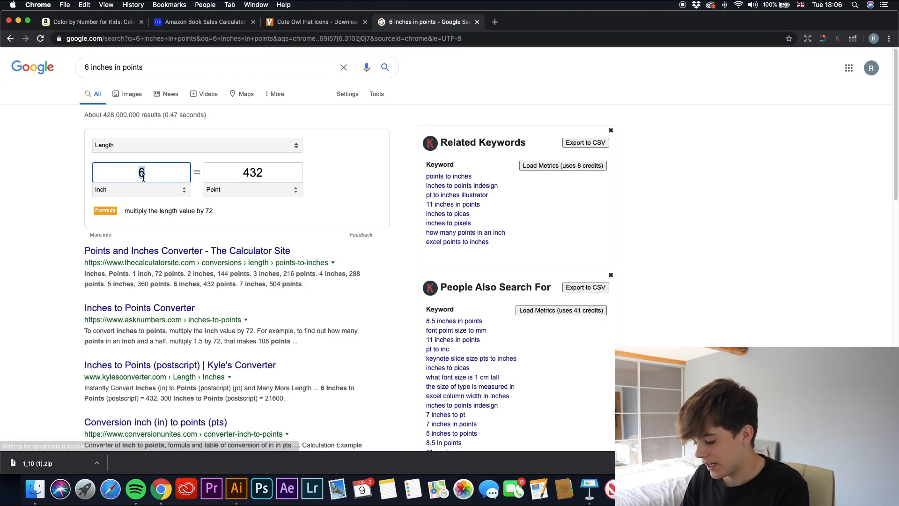
{"action": "key", "text": "BackSpace"}
{"action": "type", "text": "9"}
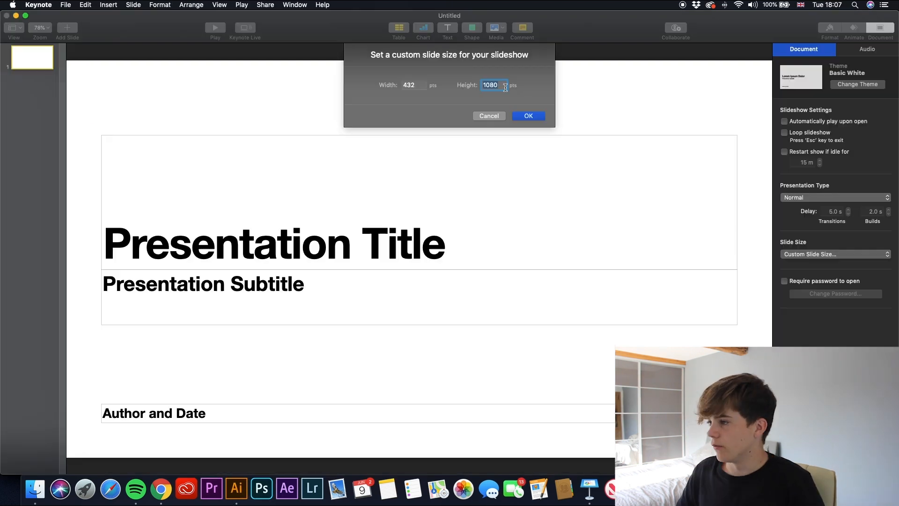
Set the custom slide size in Keynote to a width of 432 pts and a height of 648 pts
{"action": "type", "text": "648"}
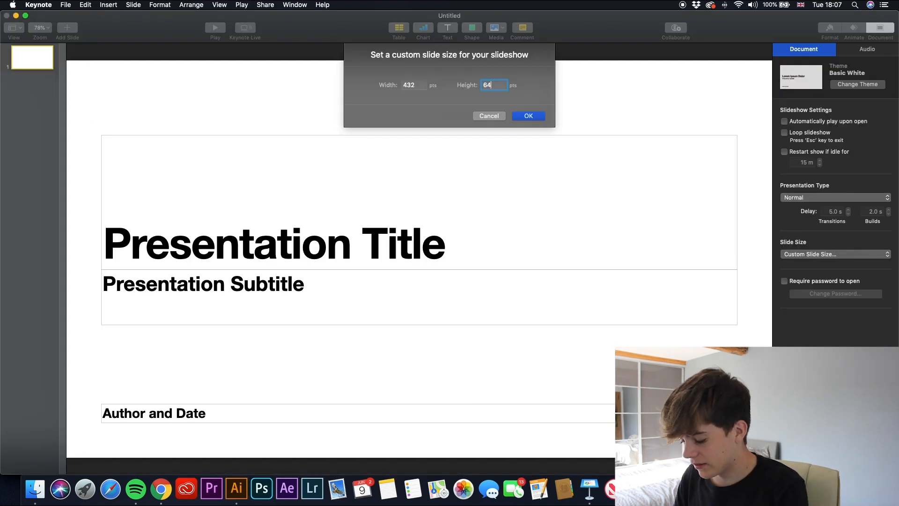
{"action": "left_click", "coordinate": [527, 117]}
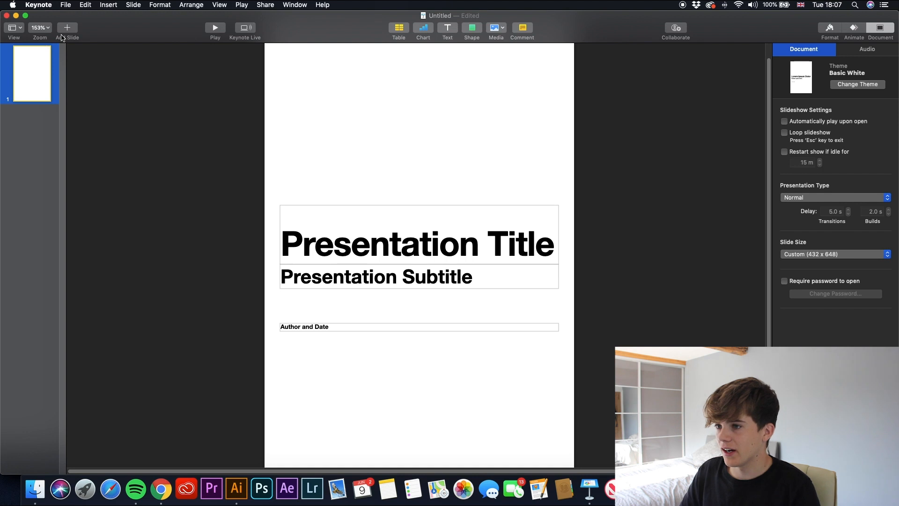
Delete the title, subtitle and author placeholders from the slide, and paste the copied owl artwork
{"action": "left_click", "coordinate": [42, 29]}
{"action": "left_click", "coordinate": [50, 67]}
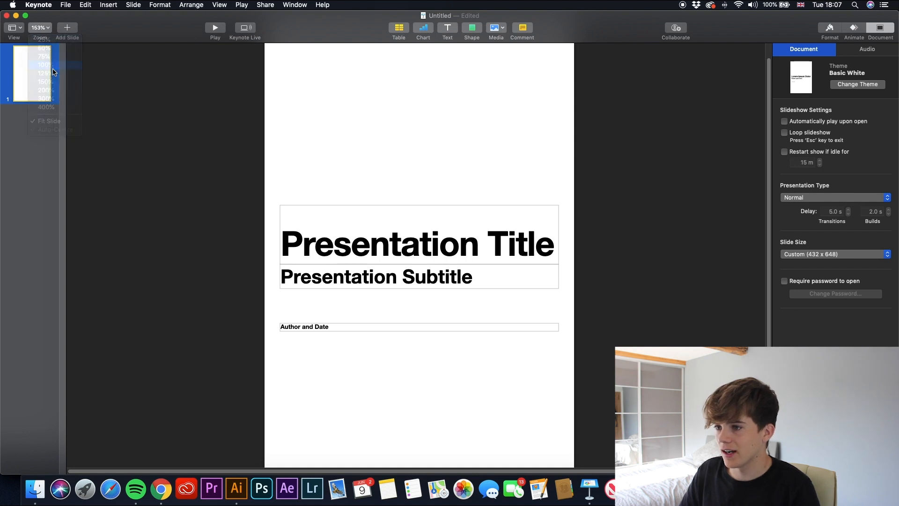
{"action": "left_click_drag", "start_coordinate": [542, 377], "coordinate": [315, 196]}
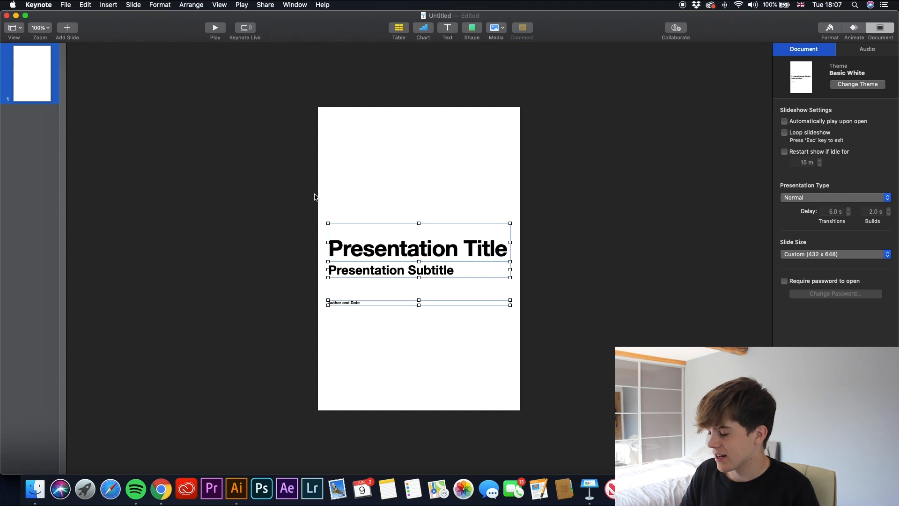
{"action": "key", "text": "Delete"}
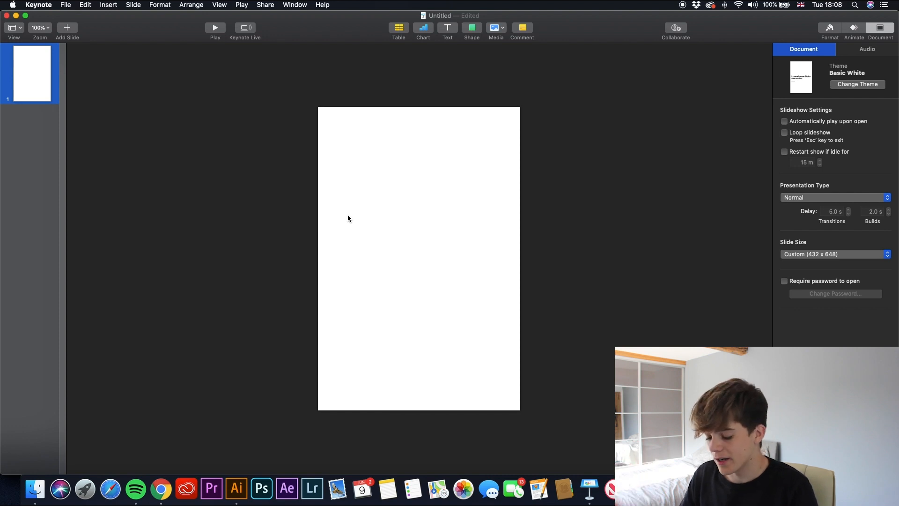
{"action": "key", "text": "super+v"}
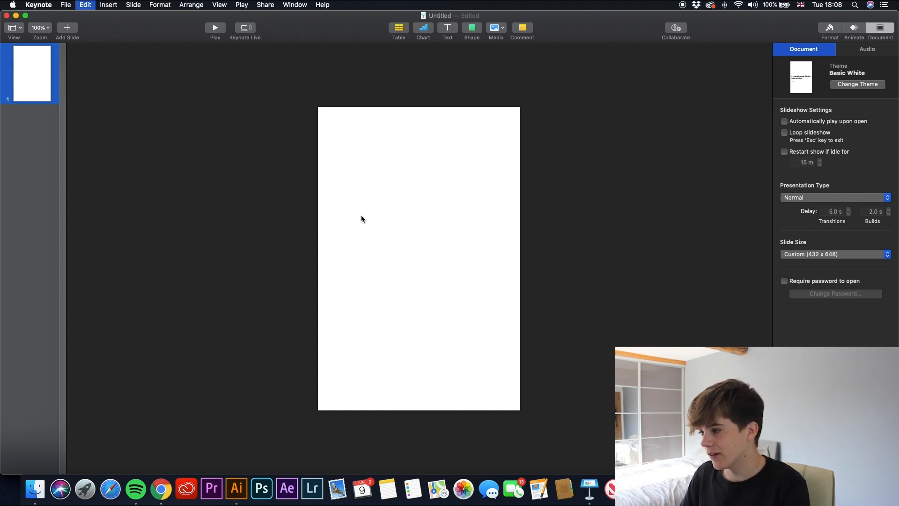